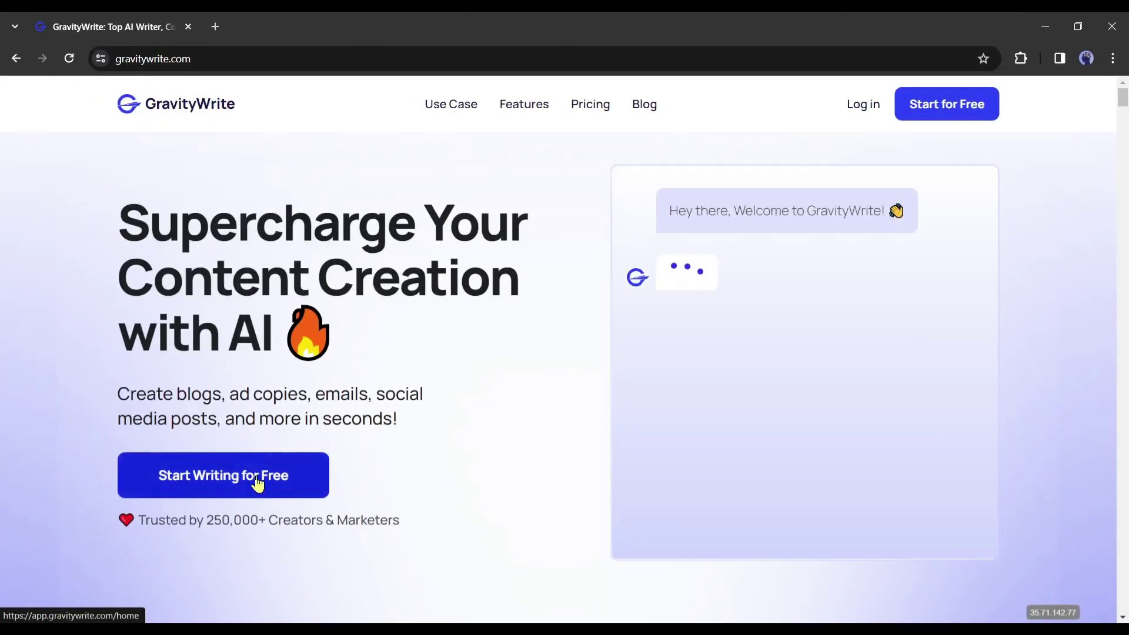
Step: Sign in to GravityWrite with Google from 'Start Writing for Free'
left_click(256, 484)
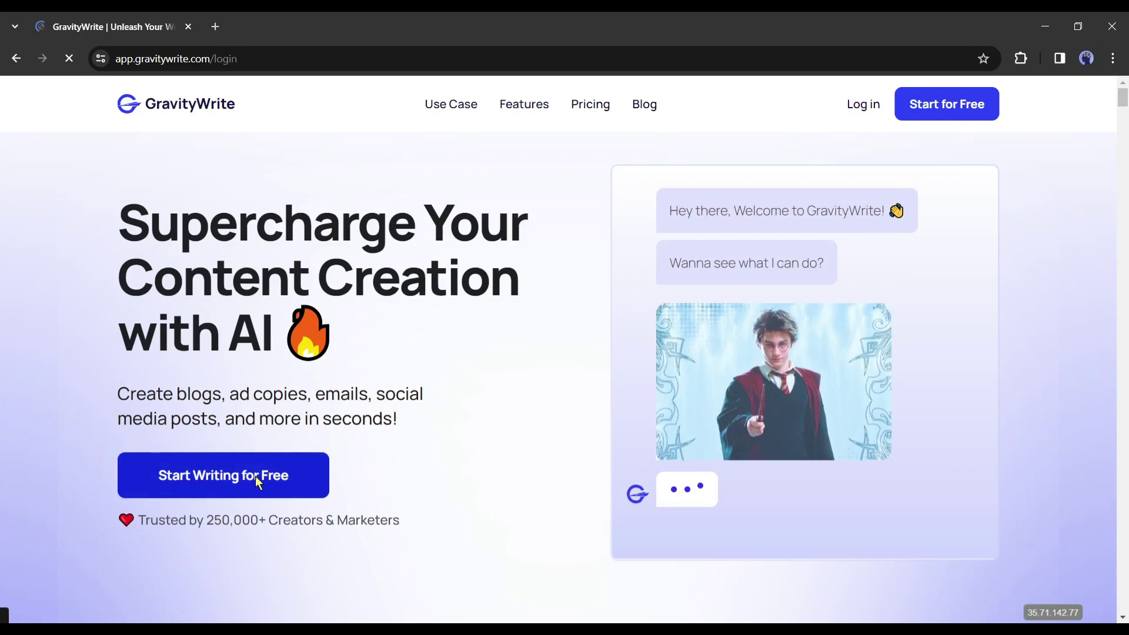
scroll(467, 445, "down", 2)
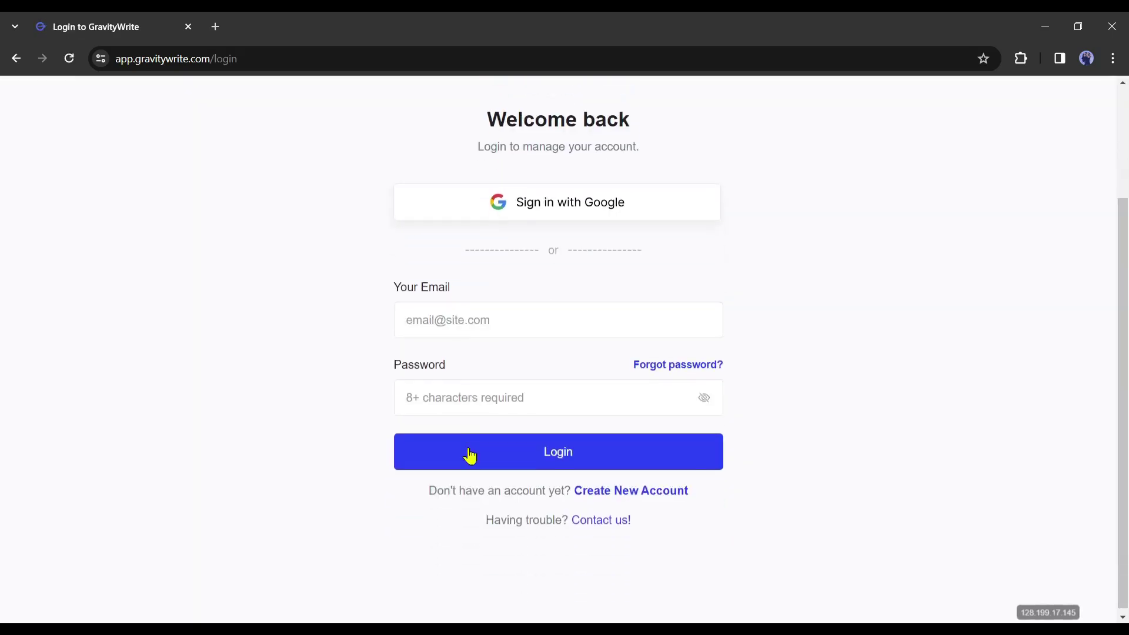
scroll(697, 365, "up", 3)
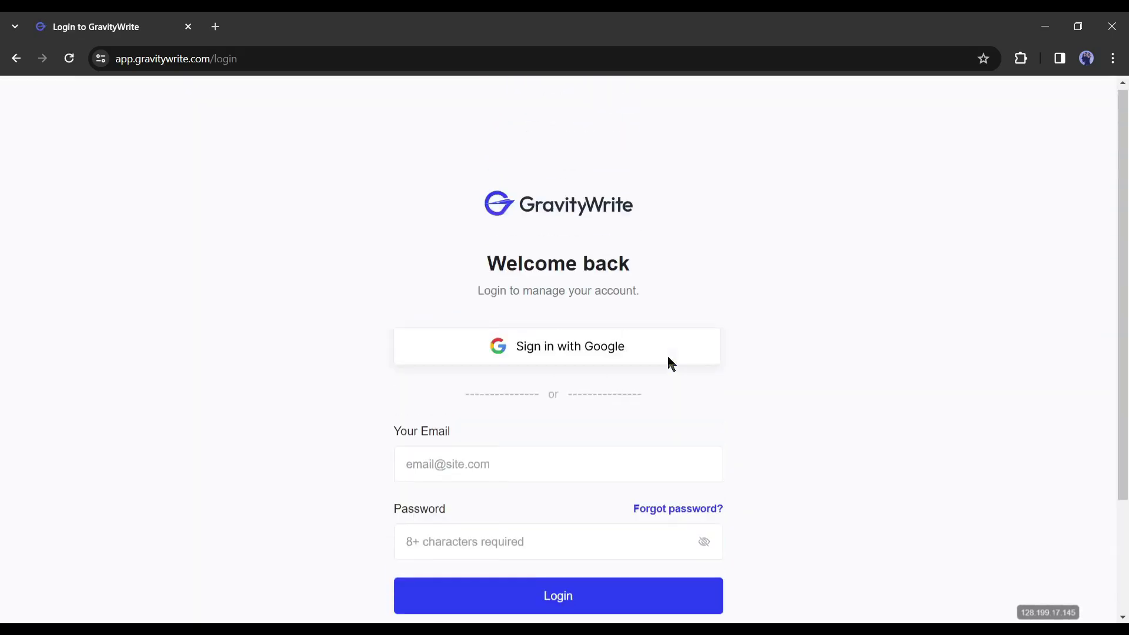
left_click(589, 367)
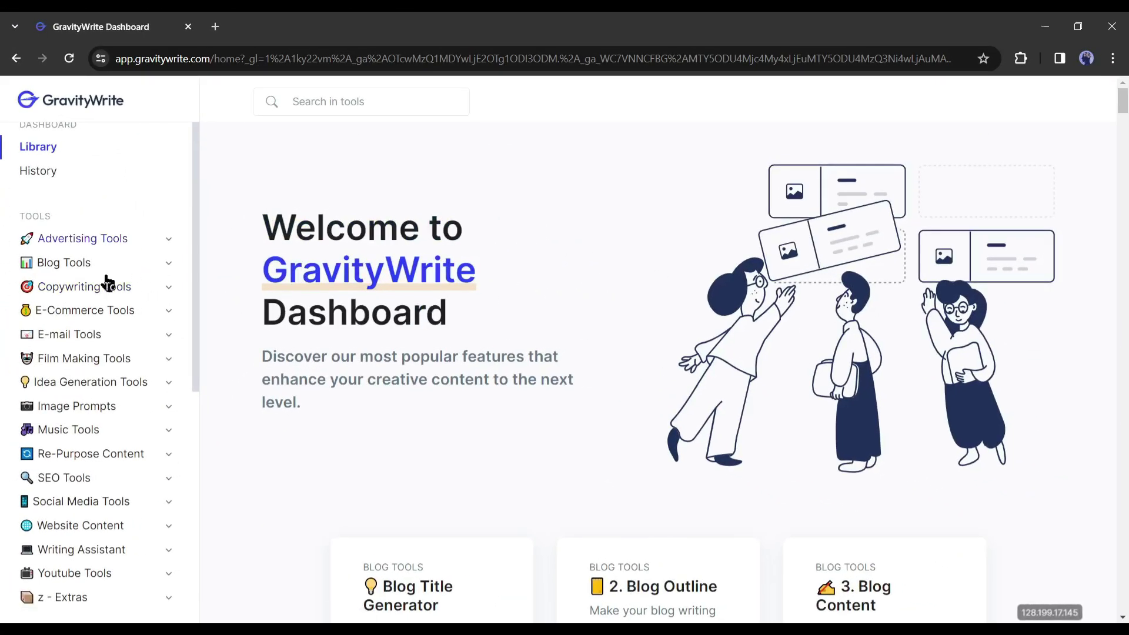
scroll(121, 341, "down", 1)
scroll(132, 333, "down", 3)
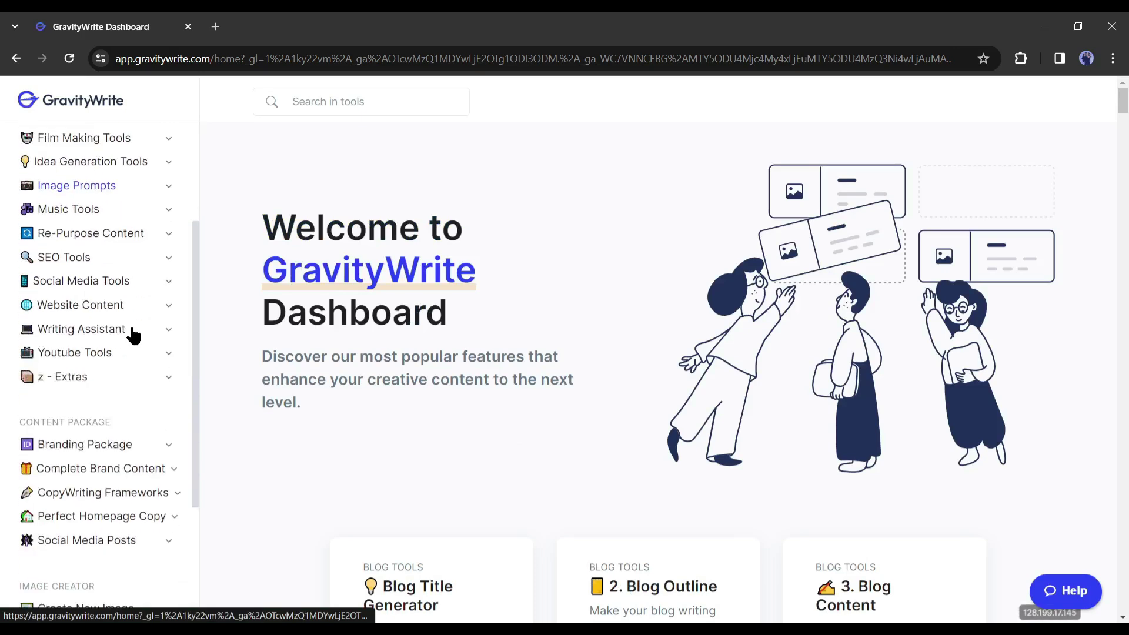
scroll(132, 333, "down", 1)
scroll(131, 334, "down", 1)
scroll(132, 333, "up", 3)
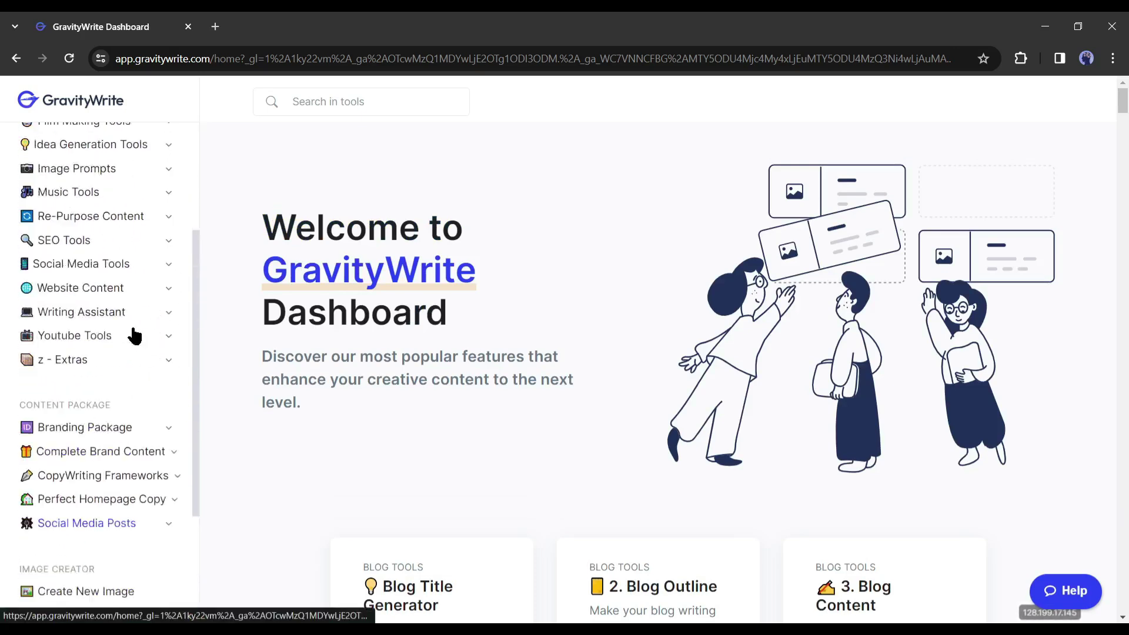
scroll(132, 333, "up", 1)
scroll(133, 333, "up", 1)
scroll(133, 334, "up", 1)
scroll(133, 333, "up", 1)
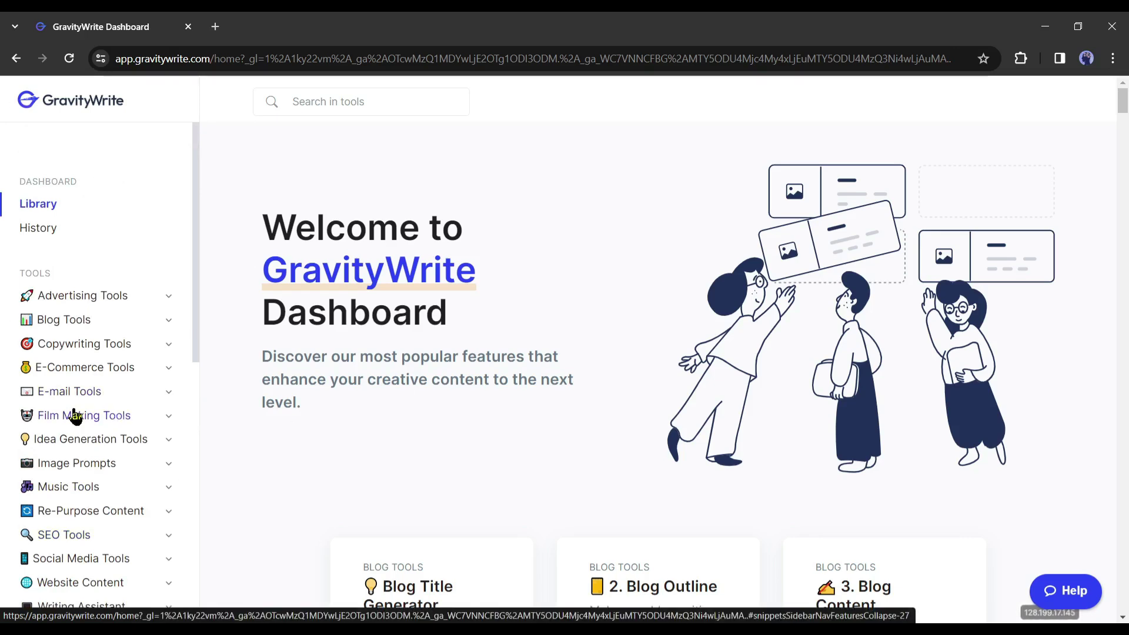
Step: Open Movie Trailer Script under the Film Making Tools category
left_click(112, 423)
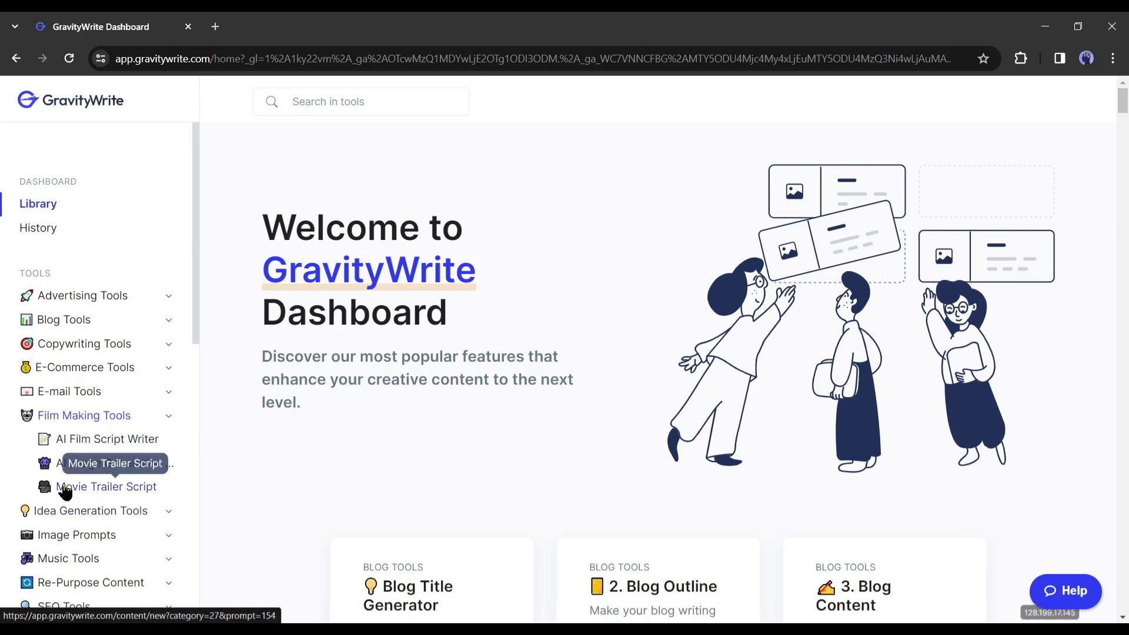
left_click(114, 496)
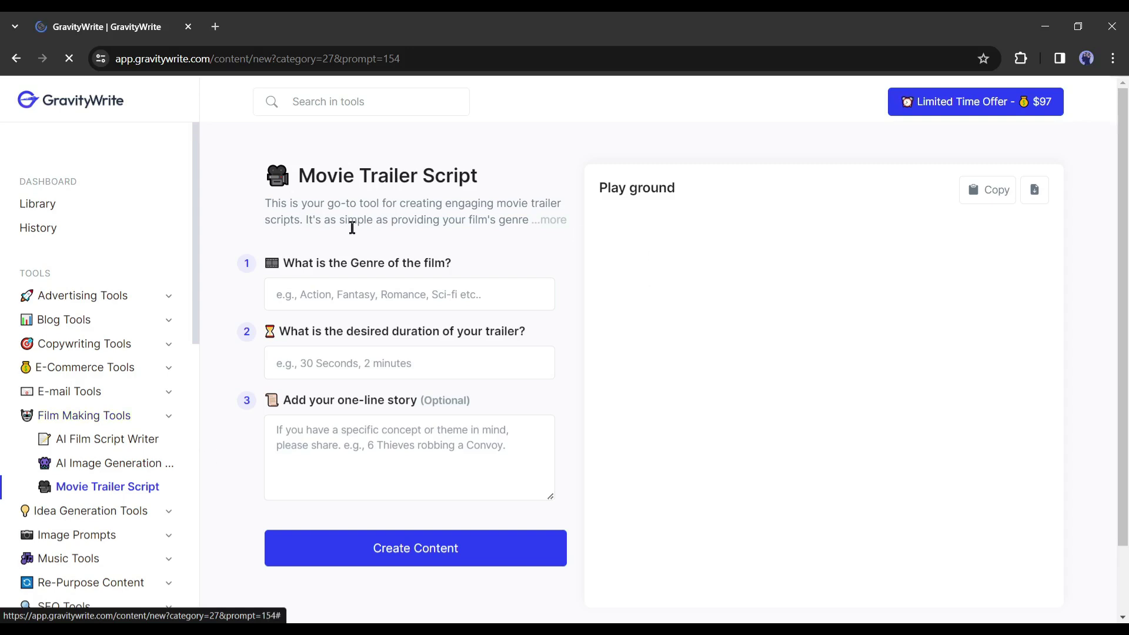
Step: Fill the trailer form with Action, 30 Seconds and 'Robbing in a bank', then create content
left_click(392, 296)
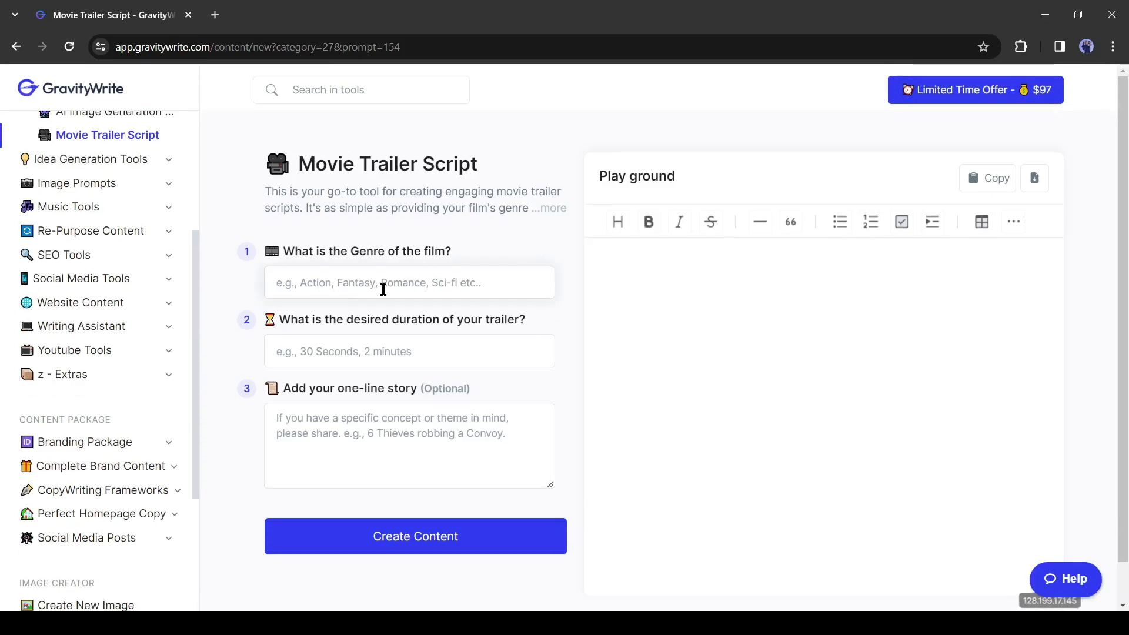
type("Action")
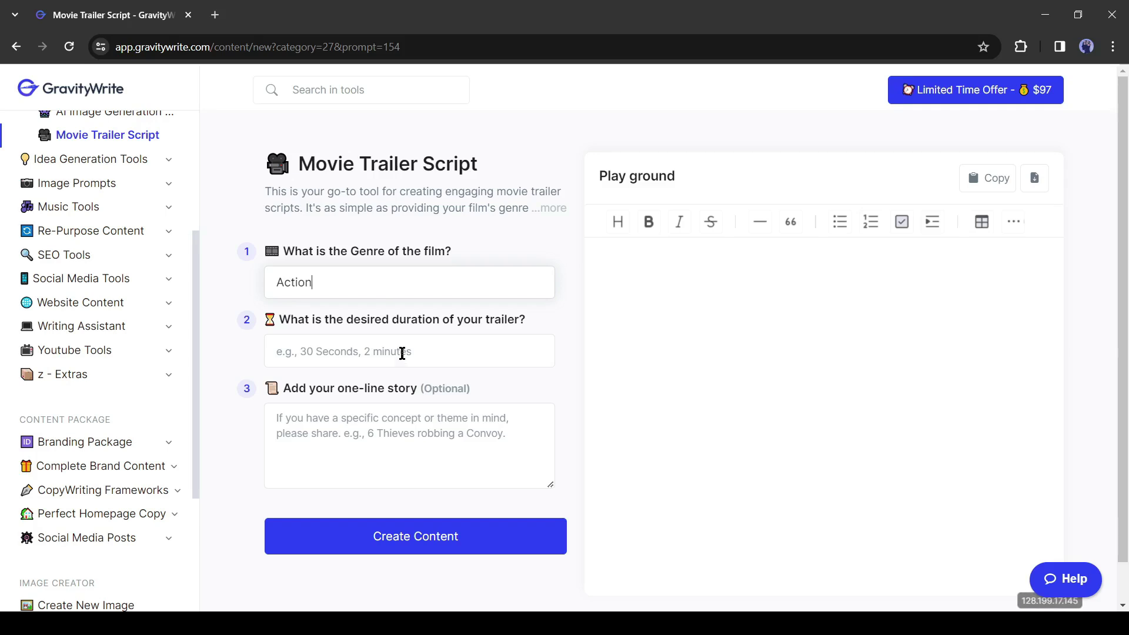
left_click(401, 354)
type("30 Seconds")
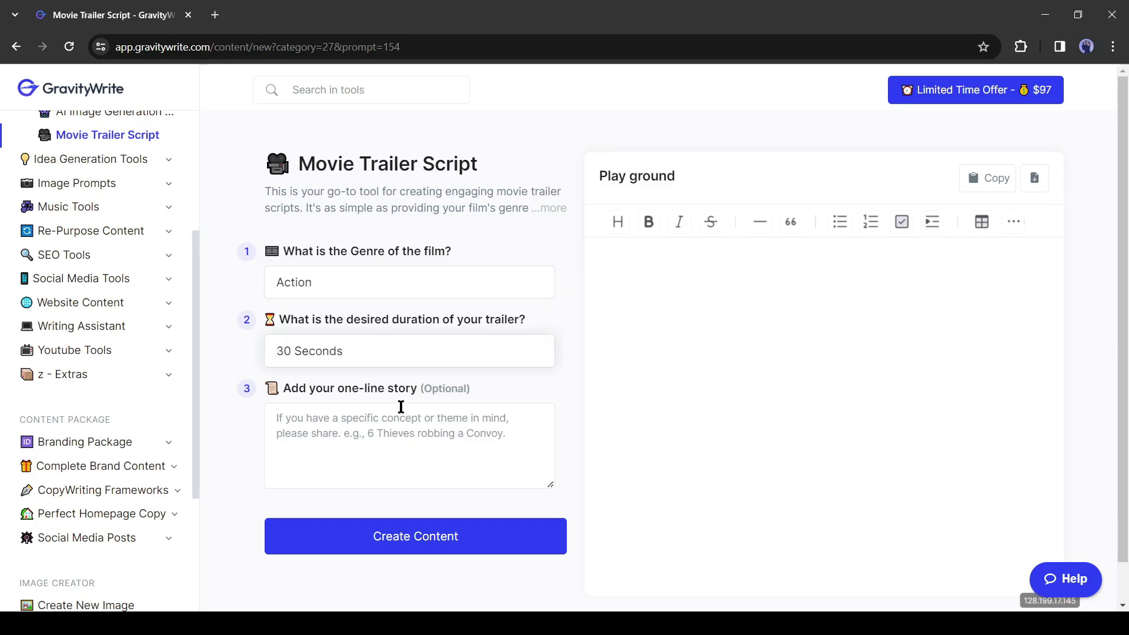
left_click(401, 407)
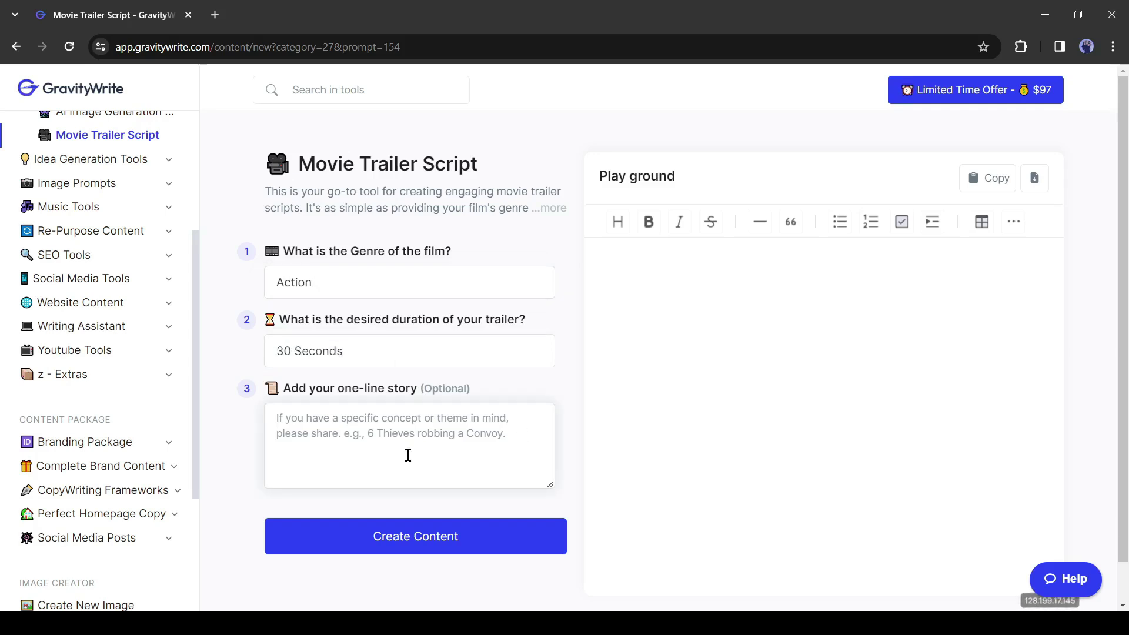
type("Robbing in a bank")
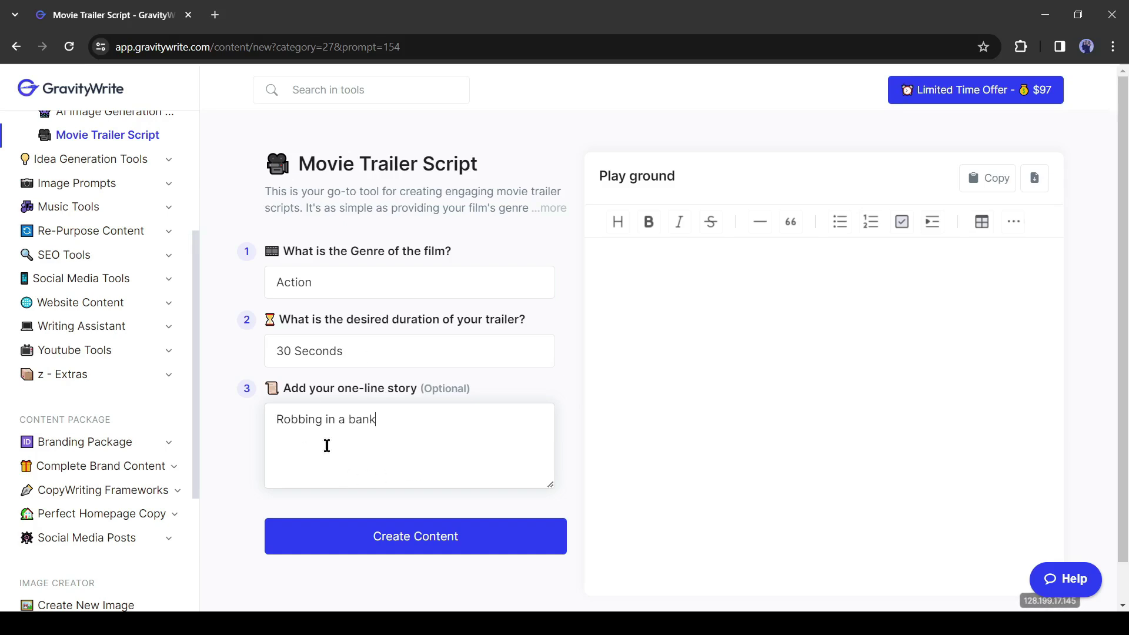
left_click(388, 539)
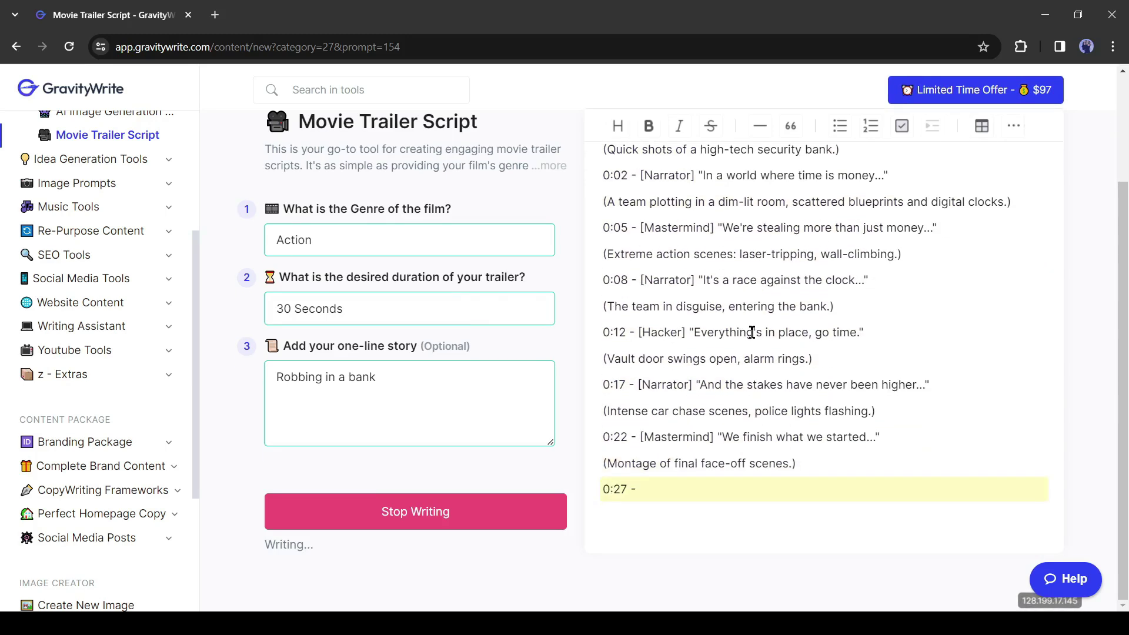
scroll(752, 332, "down", 3)
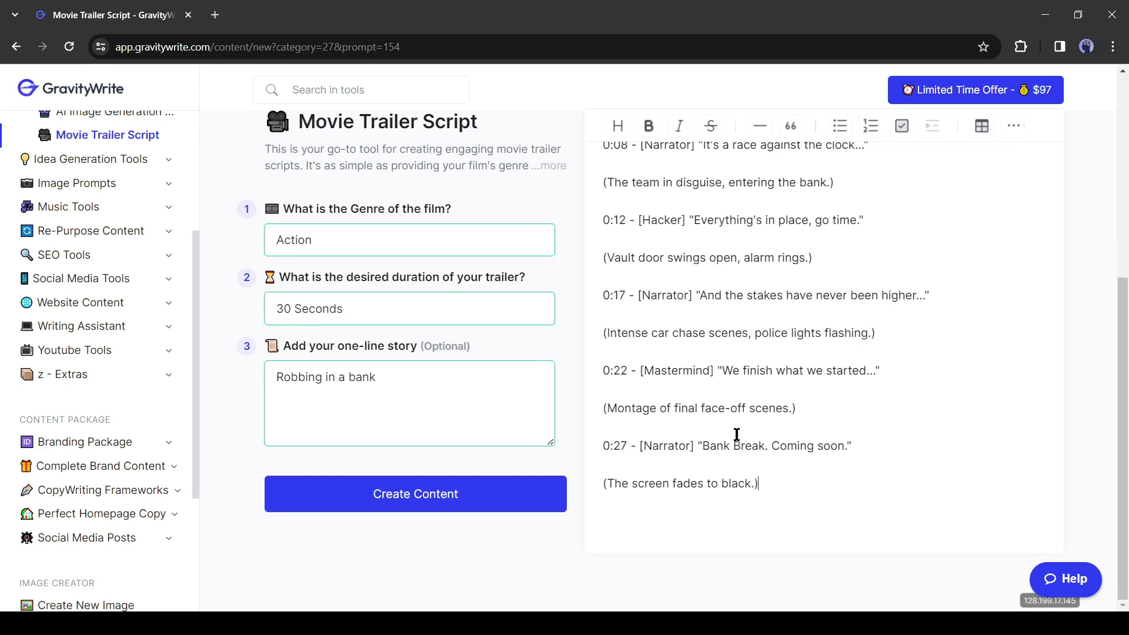
scroll(736, 441, "up", 1)
scroll(737, 437, "up", 3)
scroll(736, 432, "up", 1)
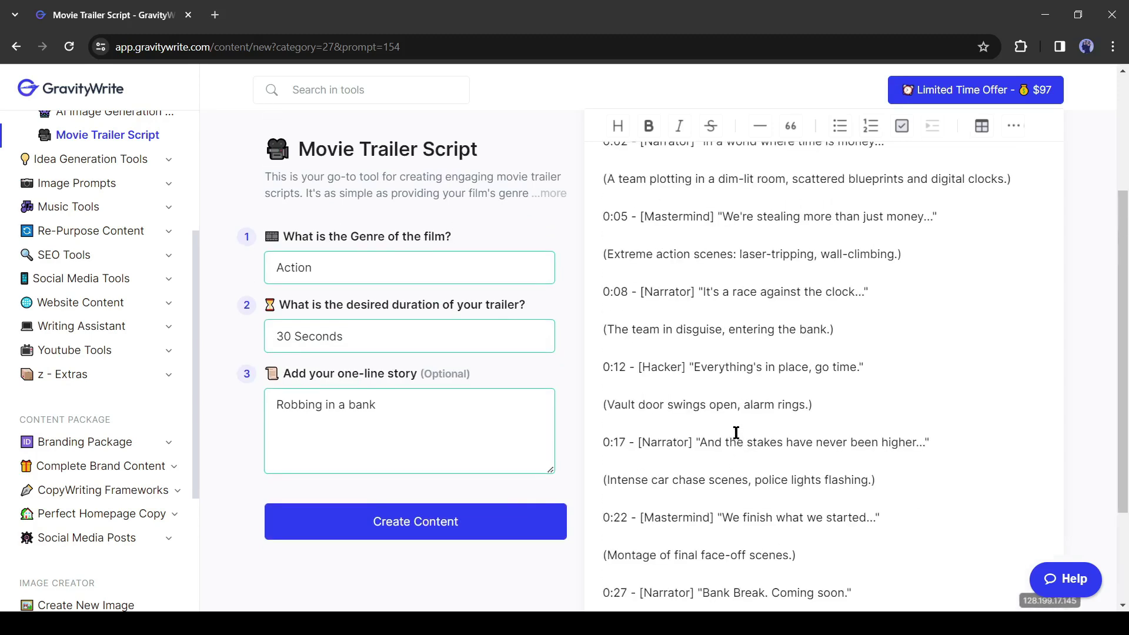
scroll(737, 428, "up", 2)
scroll(738, 424, "up", 1)
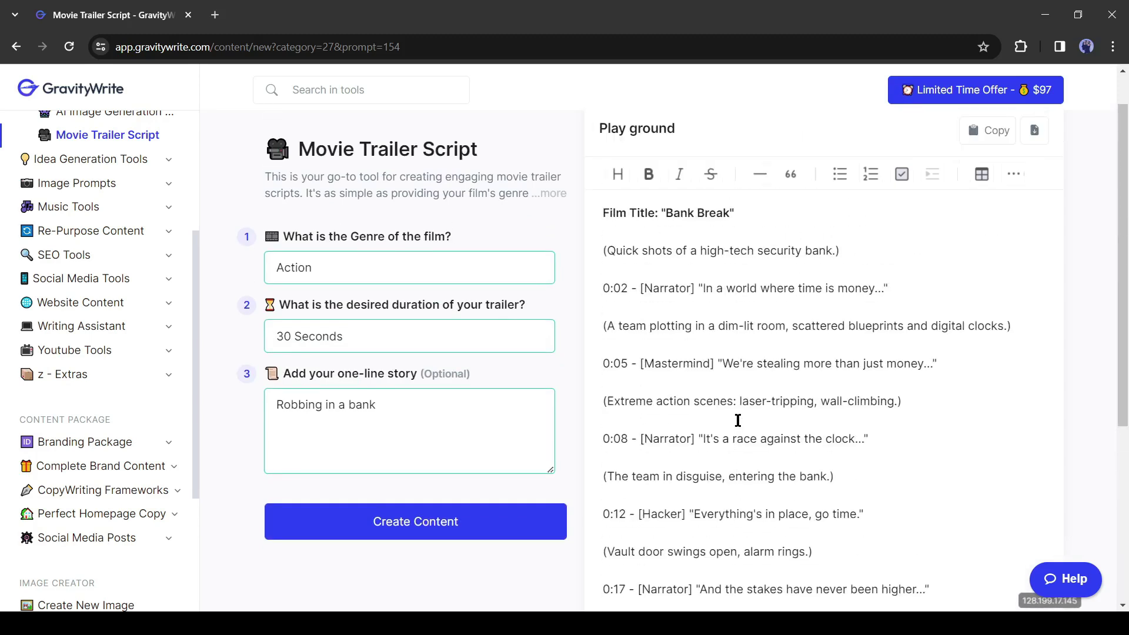
scroll(742, 415, "up", 2)
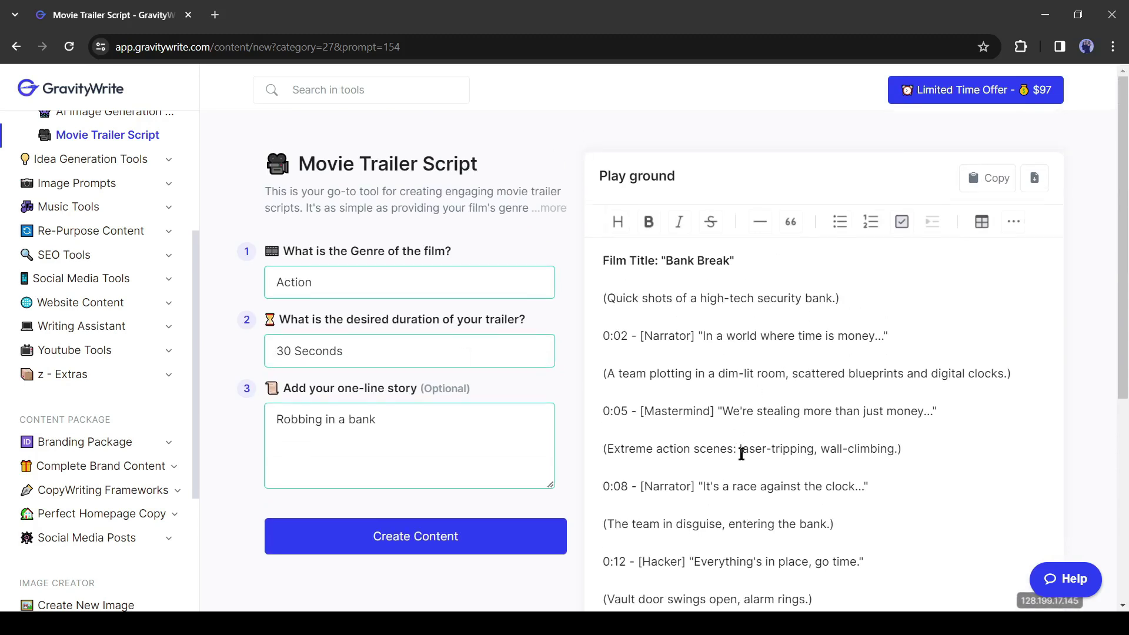
scroll(742, 454, "down", 2)
scroll(741, 454, "down", 3)
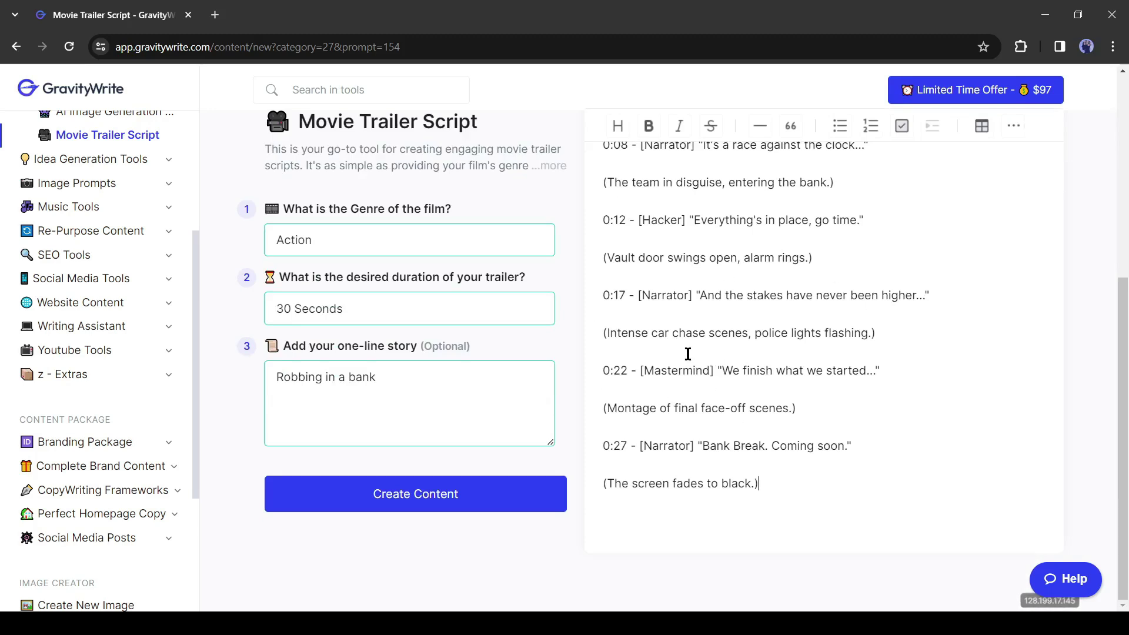
scroll(689, 354, "up", 1)
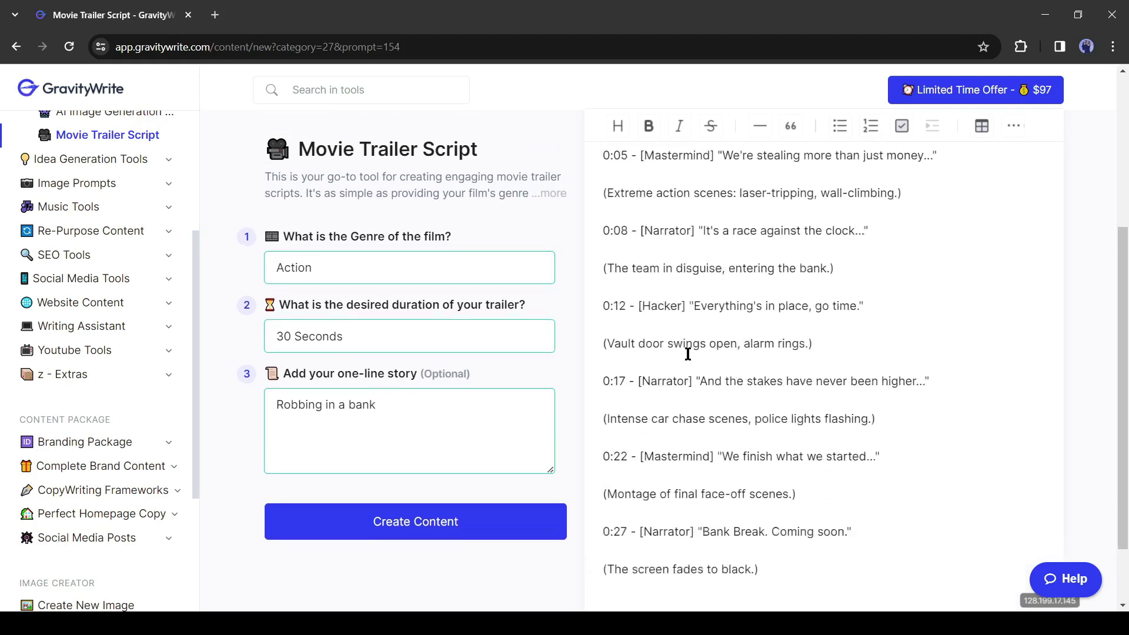
scroll(688, 354, "up", 1)
scroll(688, 355, "up", 1)
scroll(688, 353, "up", 1)
scroll(688, 353, "up", 1)
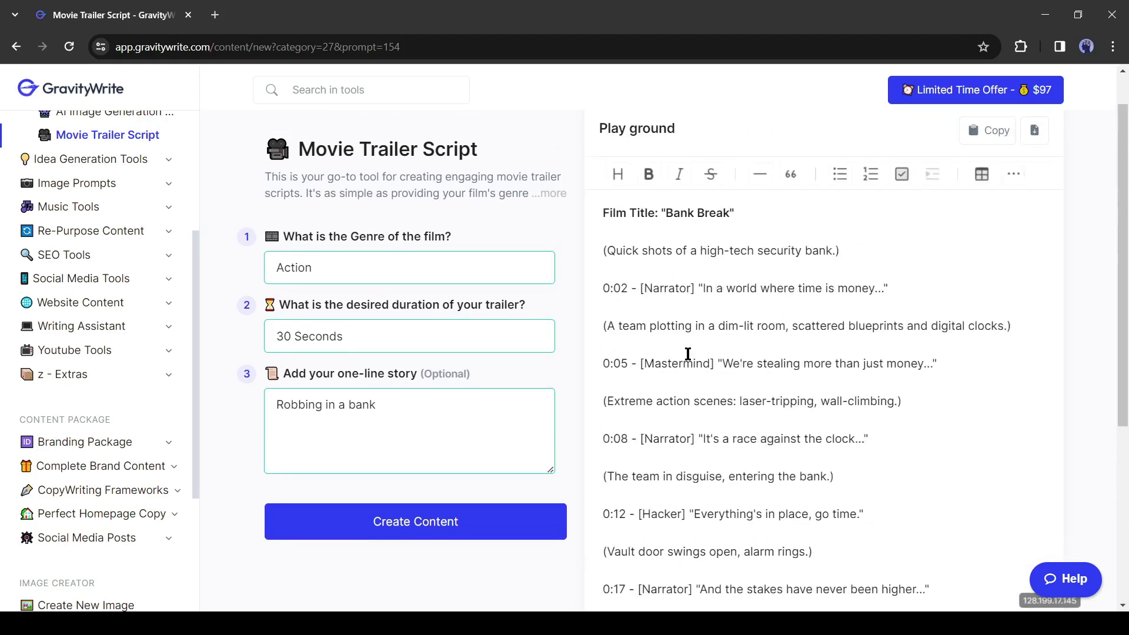
scroll(688, 354, "up", 2)
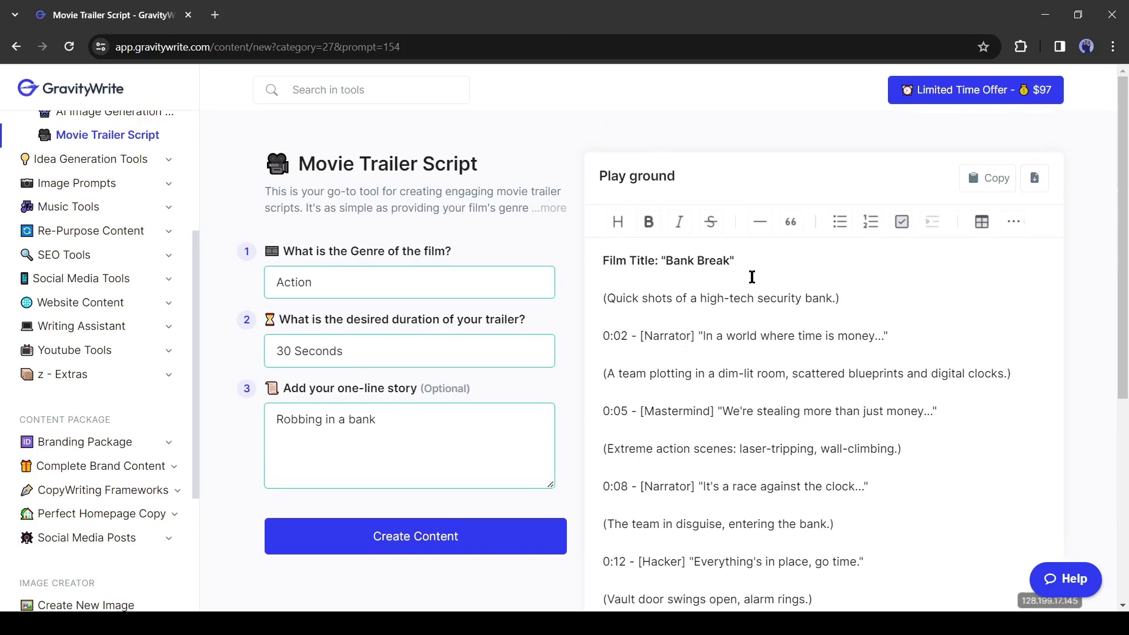
scroll(718, 310, "down", 1)
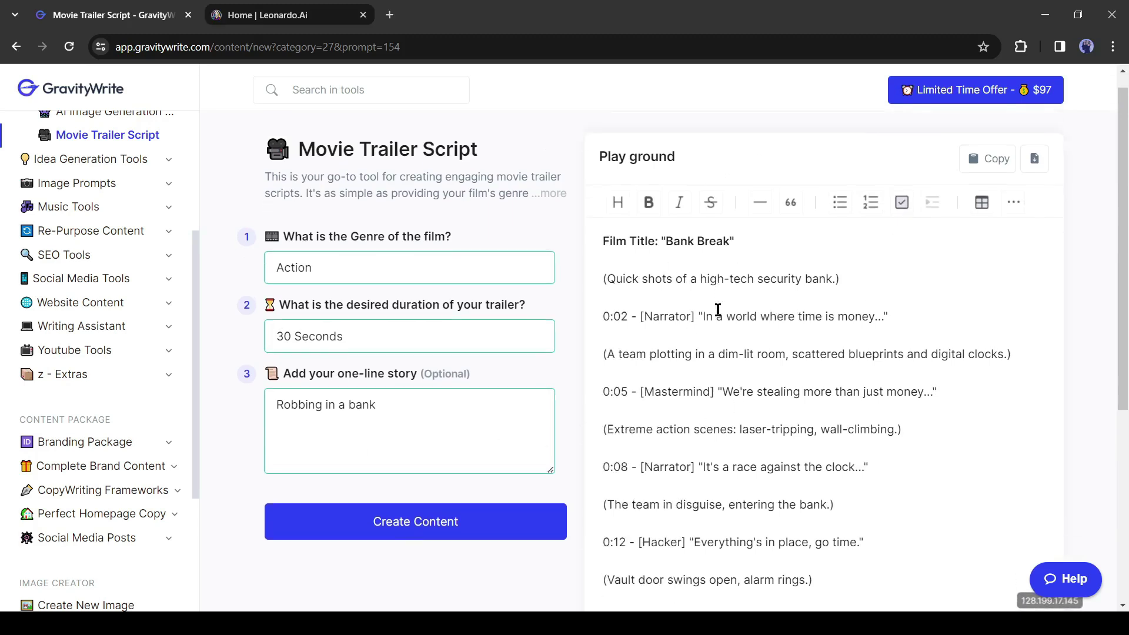
scroll(718, 310, "down", 3)
scroll(718, 310, "down", 3)
scroll(188, 386, "up", 5)
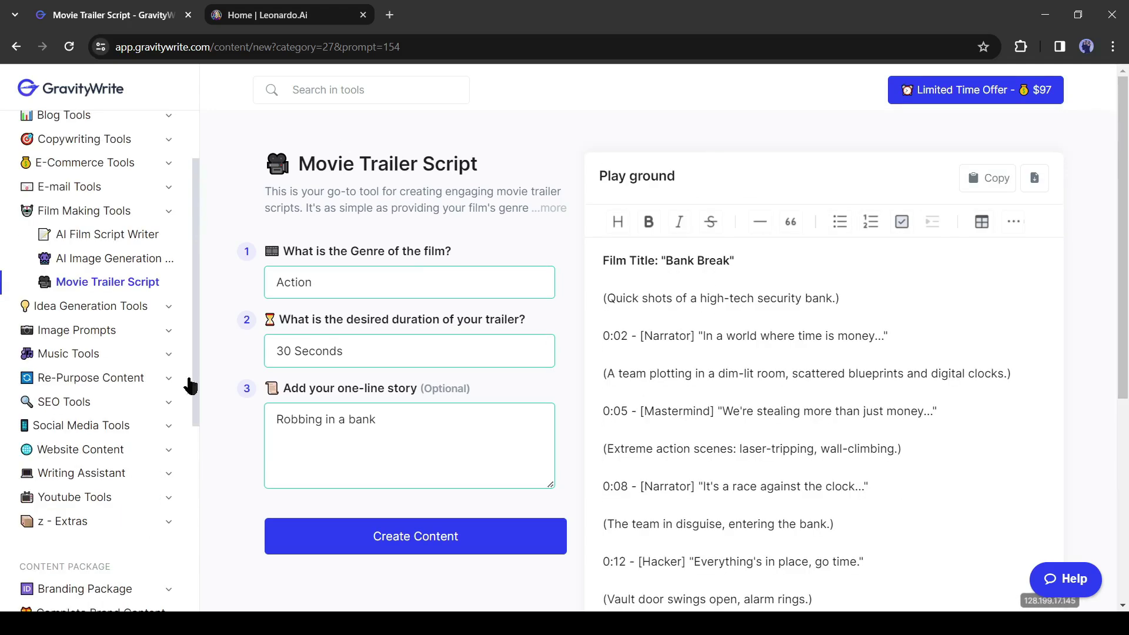
Step: Generate Action, Realistic image prompts from the pasted Bank Break script
middle_click(115, 258)
left_click(247, 15)
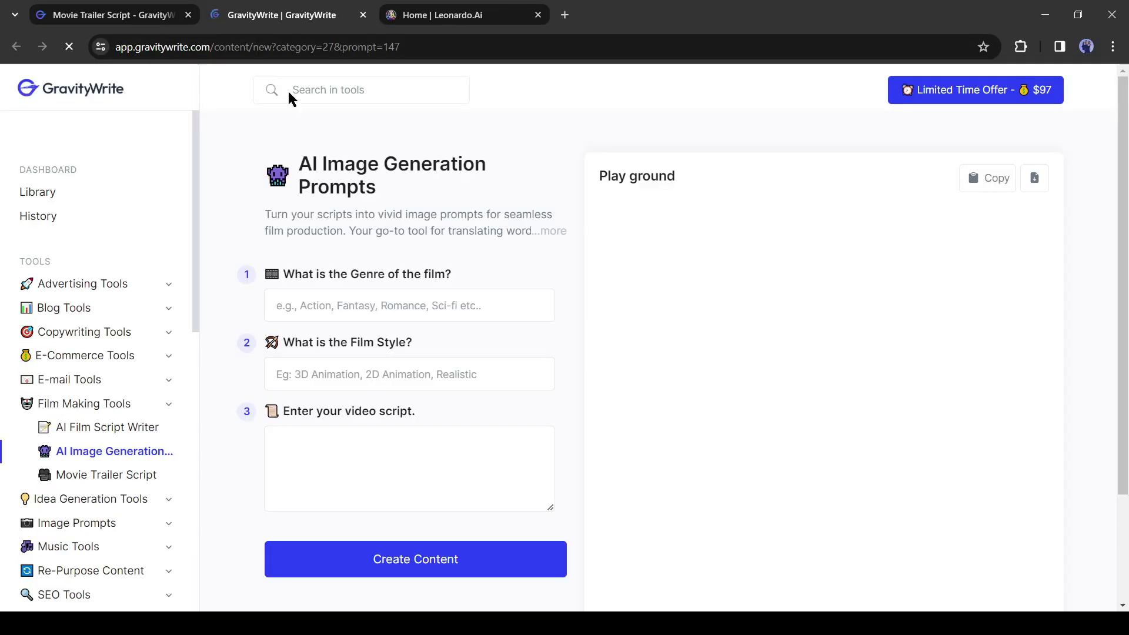
left_click(396, 303)
type("Action")
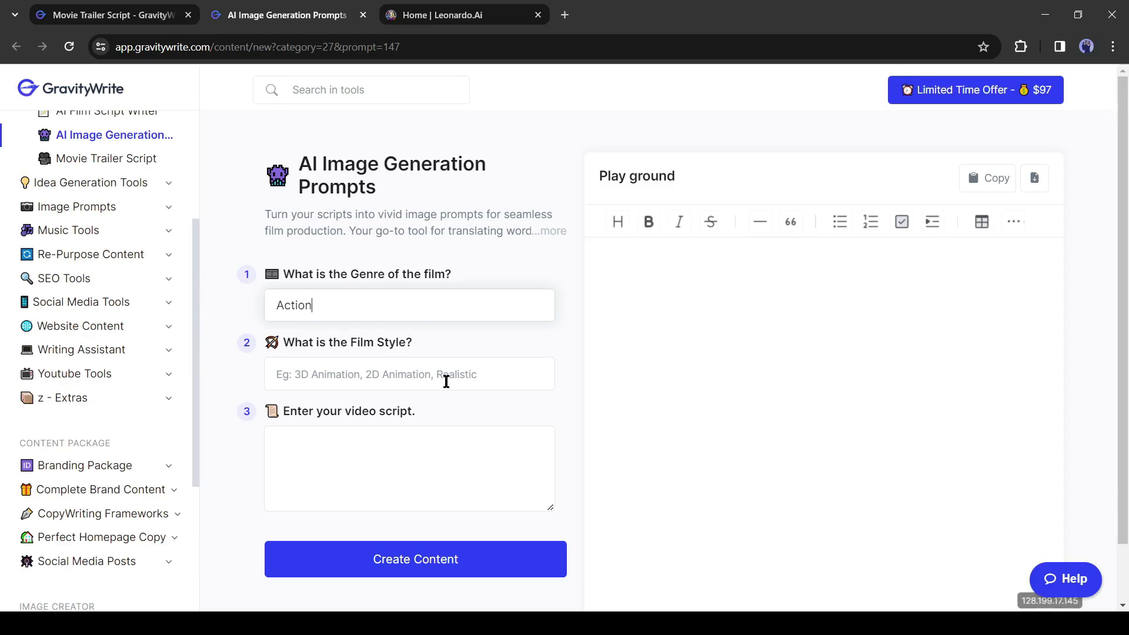
left_click(446, 381)
type("Realistic")
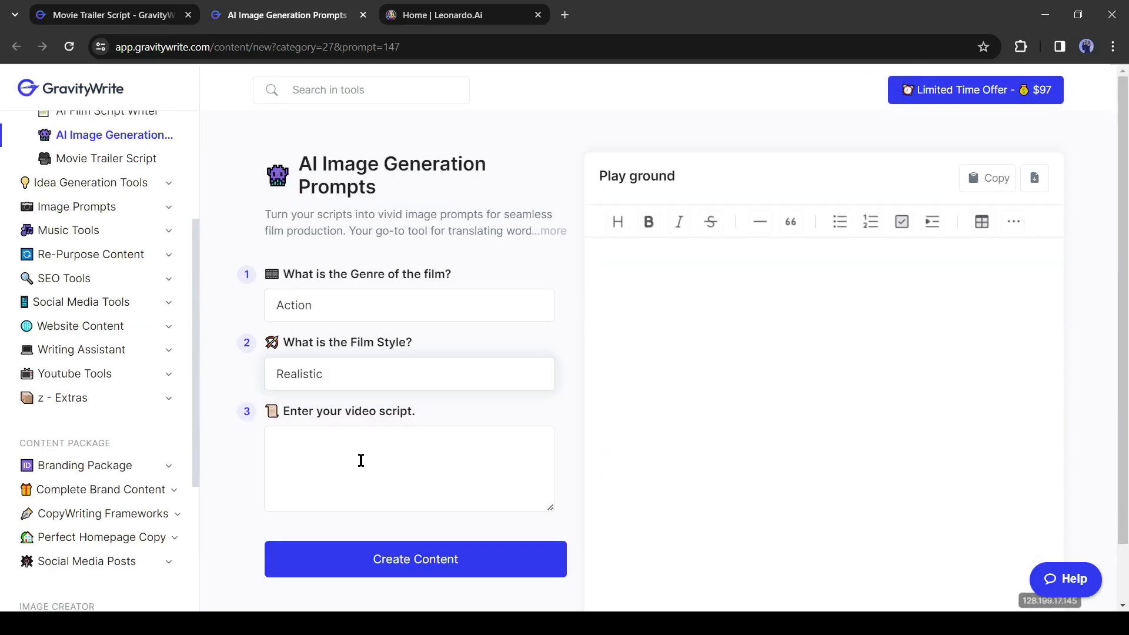
left_click(360, 460)
key("ctrl+v")
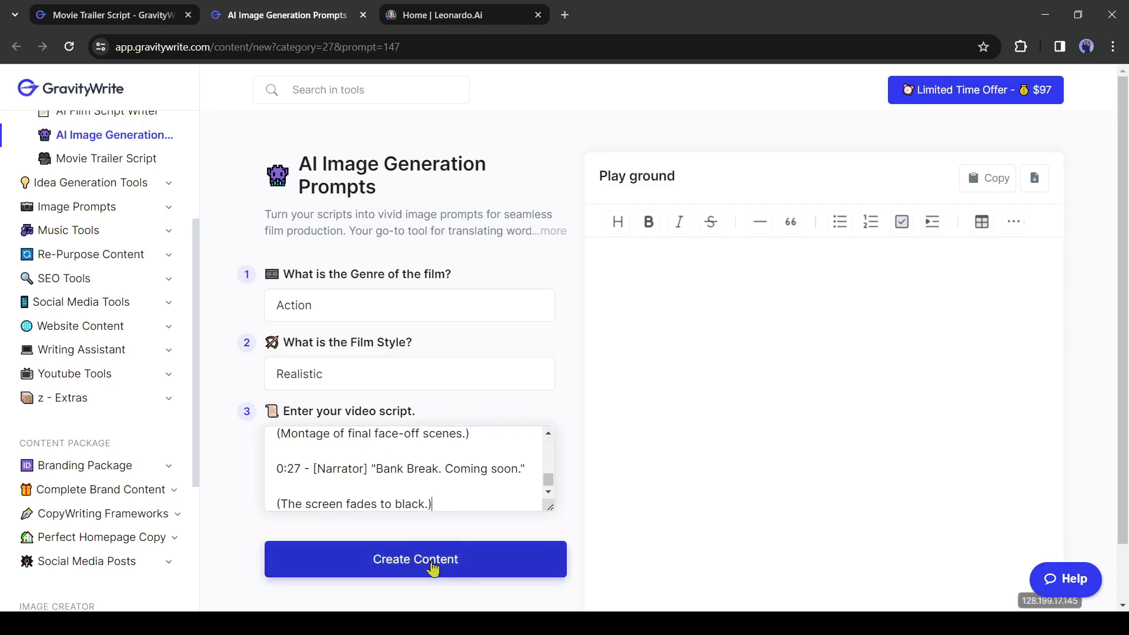
left_click(432, 567)
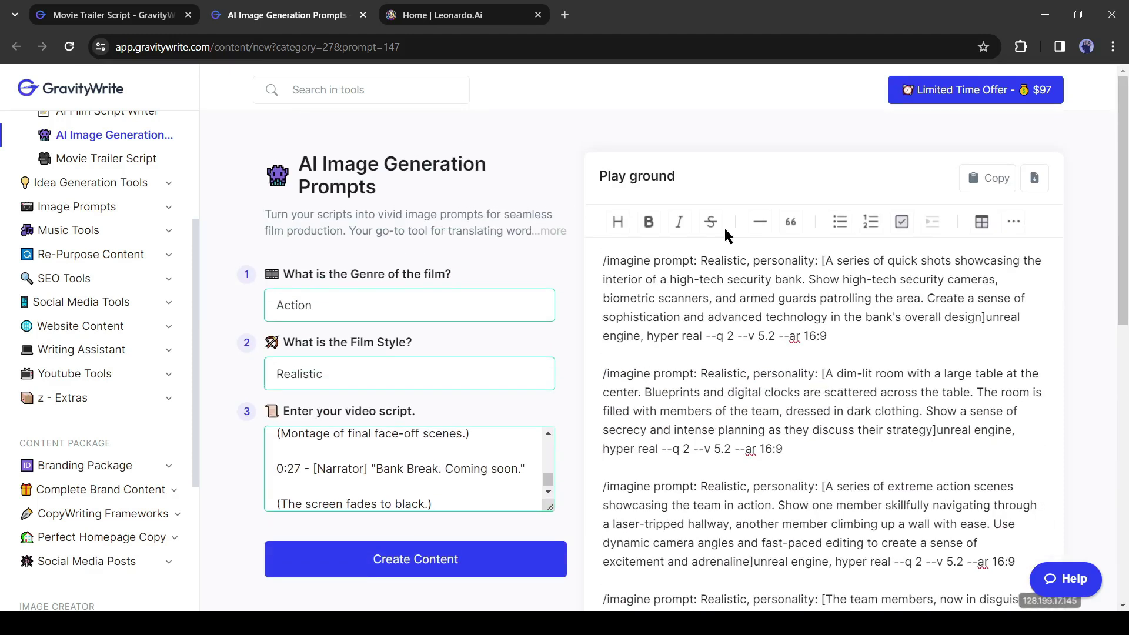
Step: Cut the first prompt's scene description and start Runway's text-to-video generator
left_click_drag(703, 256, 702, 342)
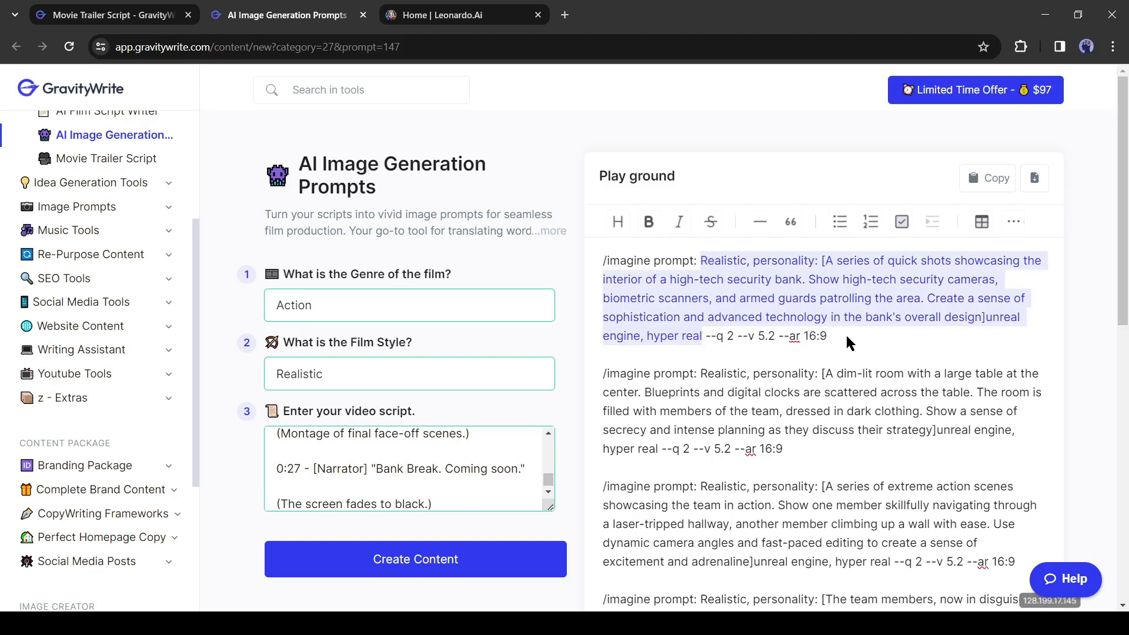
key("ctrl+x")
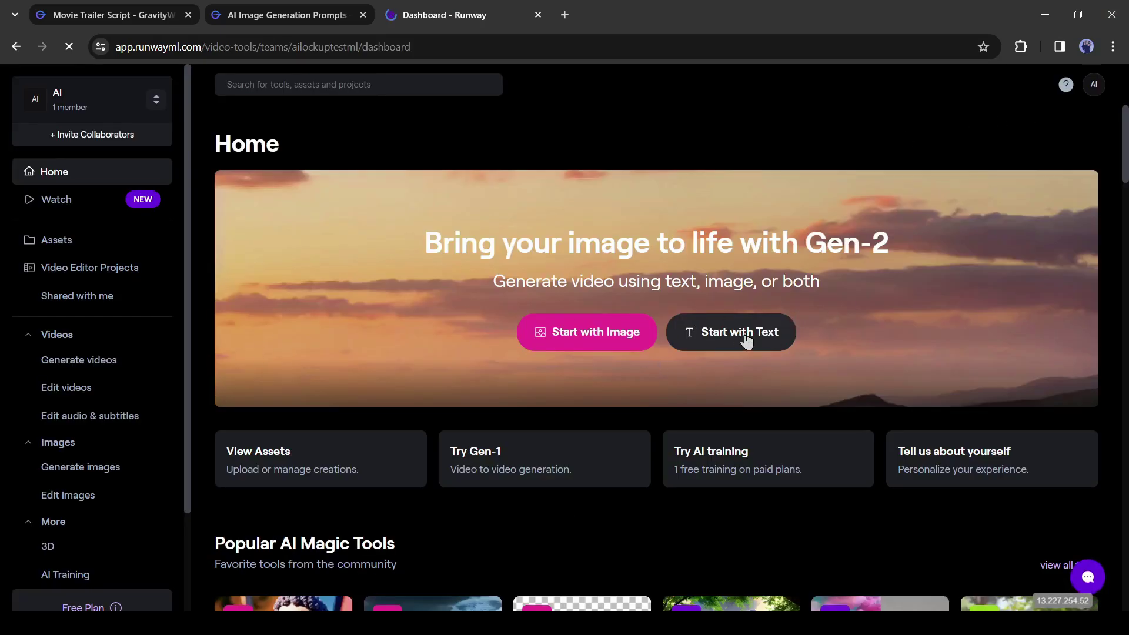
left_click(744, 336)
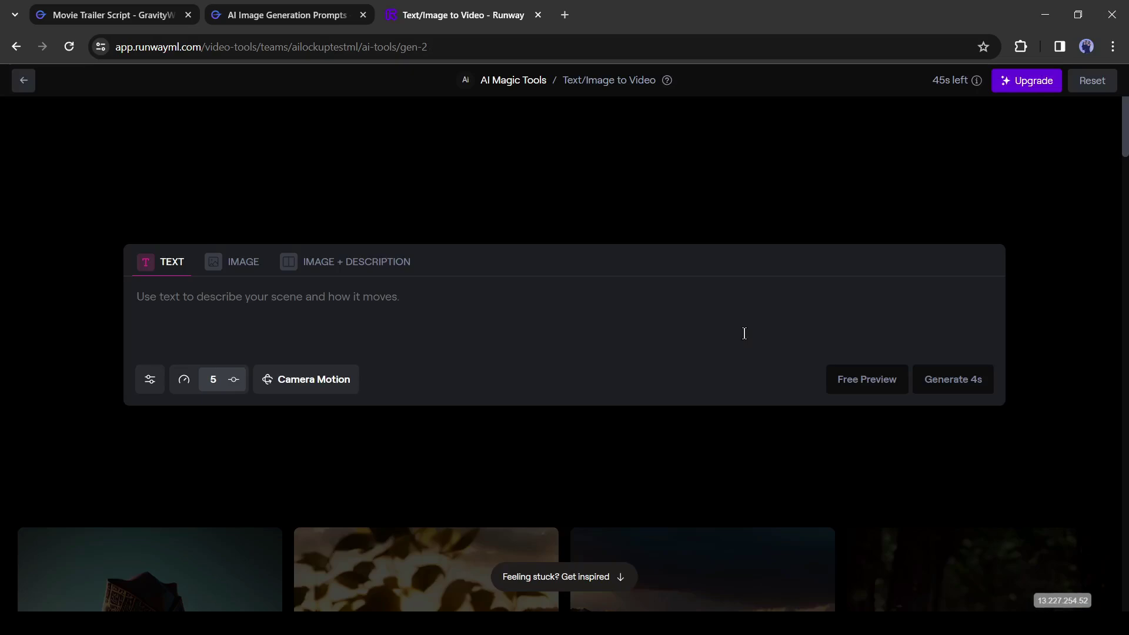
Step: Paste the first prompt's aerial futuristic-bank description into Runway's text prompt
left_click(286, 15)
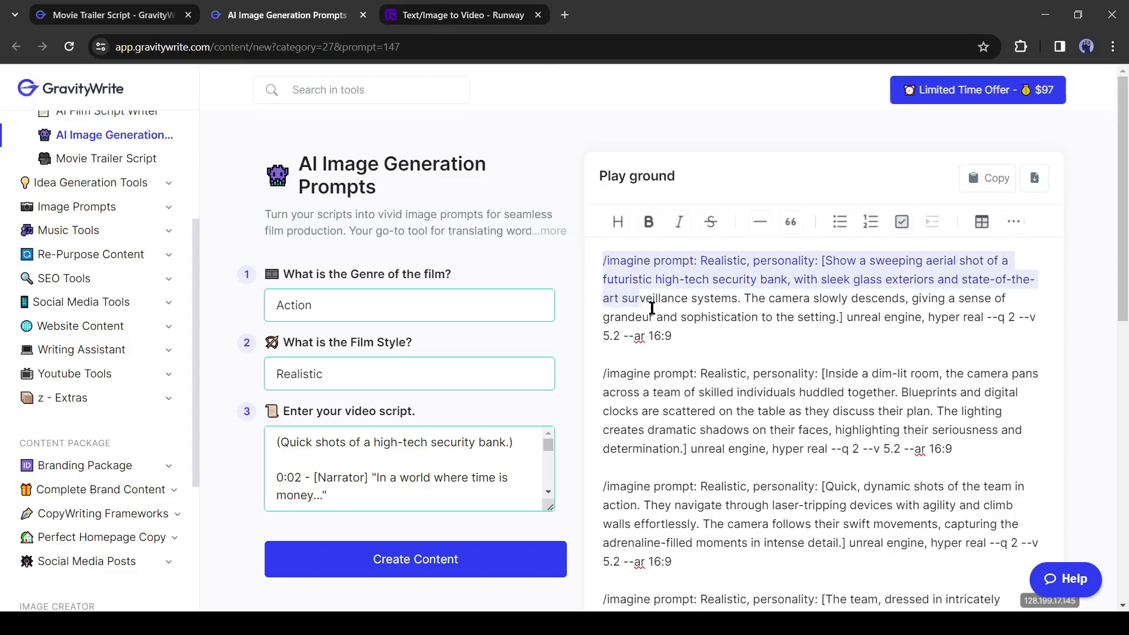
left_click_drag(604, 263, 700, 337)
key("Right")
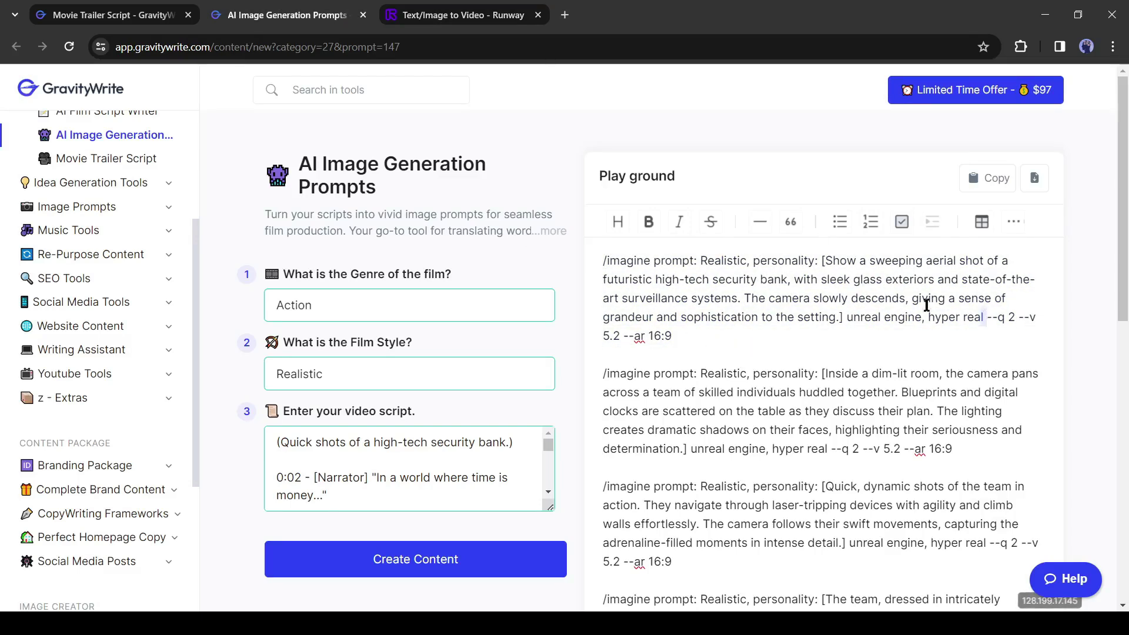
left_click(712, 265, "shift")
key("ctrl+c")
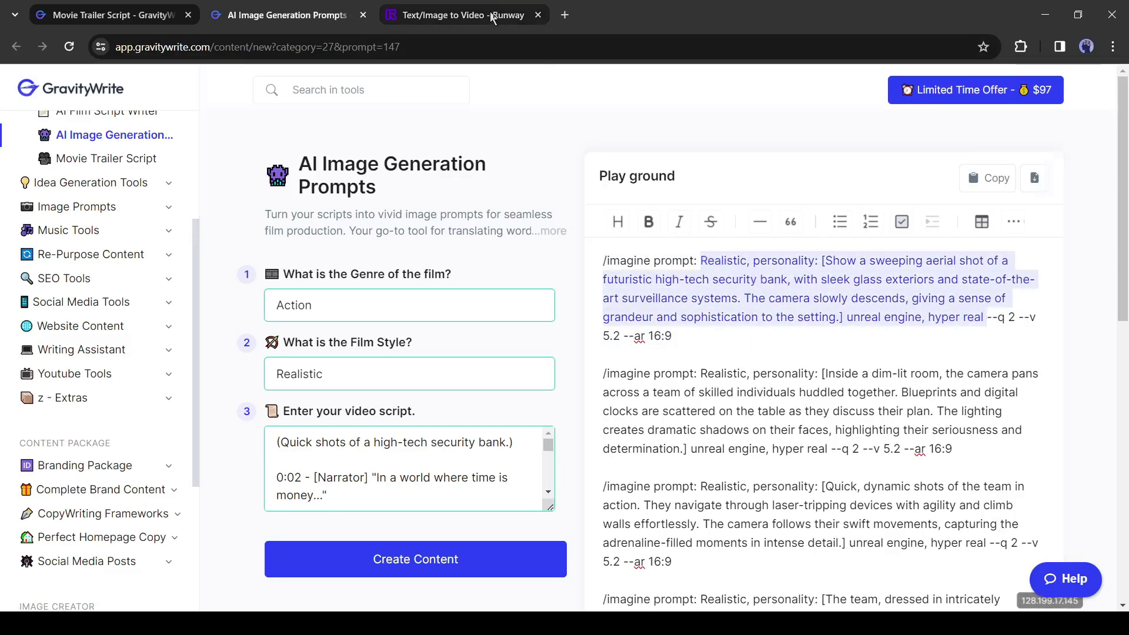
left_click(495, 15)
key("ctrl+v")
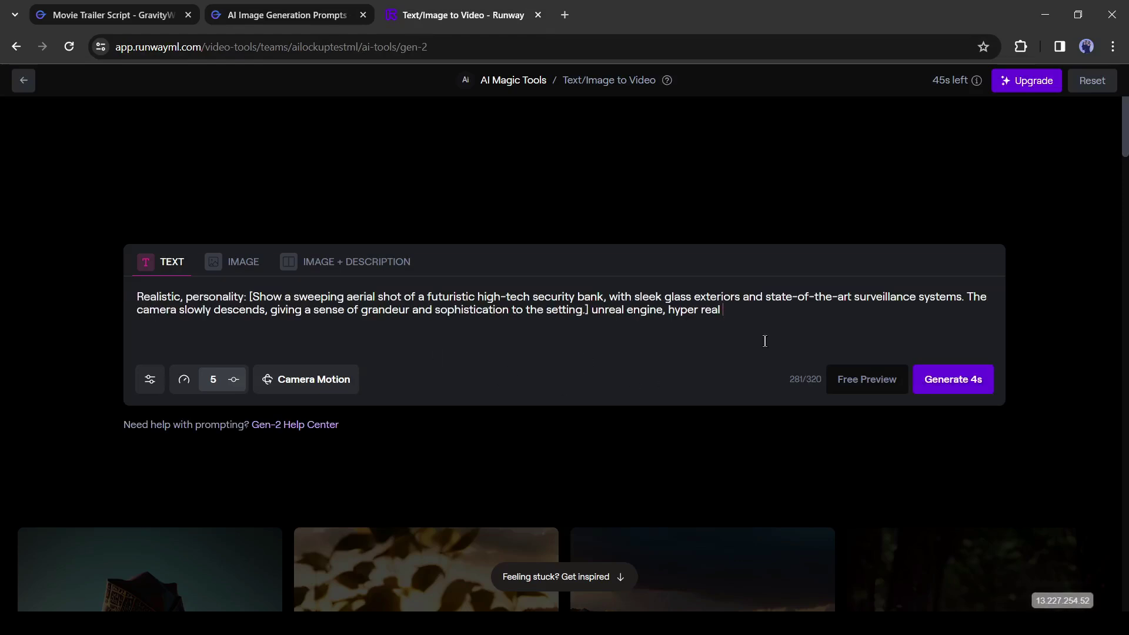
Step: Apply a zoom-in camera motion for the 4-second futuristic bank clip
left_click(149, 382)
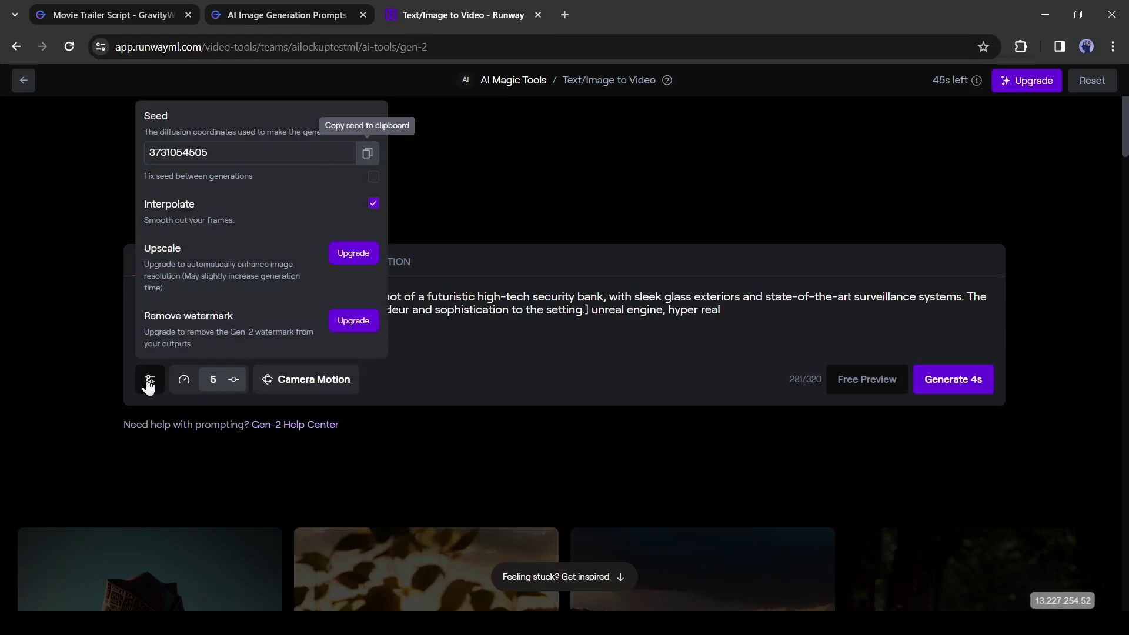
left_click(191, 394)
left_click(227, 388)
left_click(292, 385)
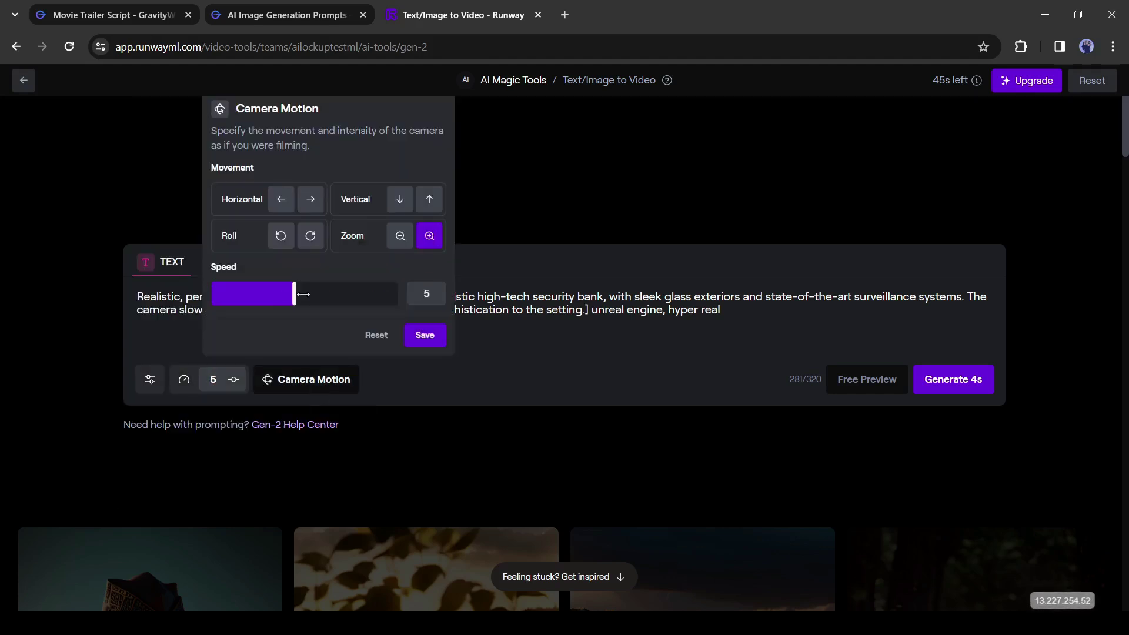
left_click(425, 336)
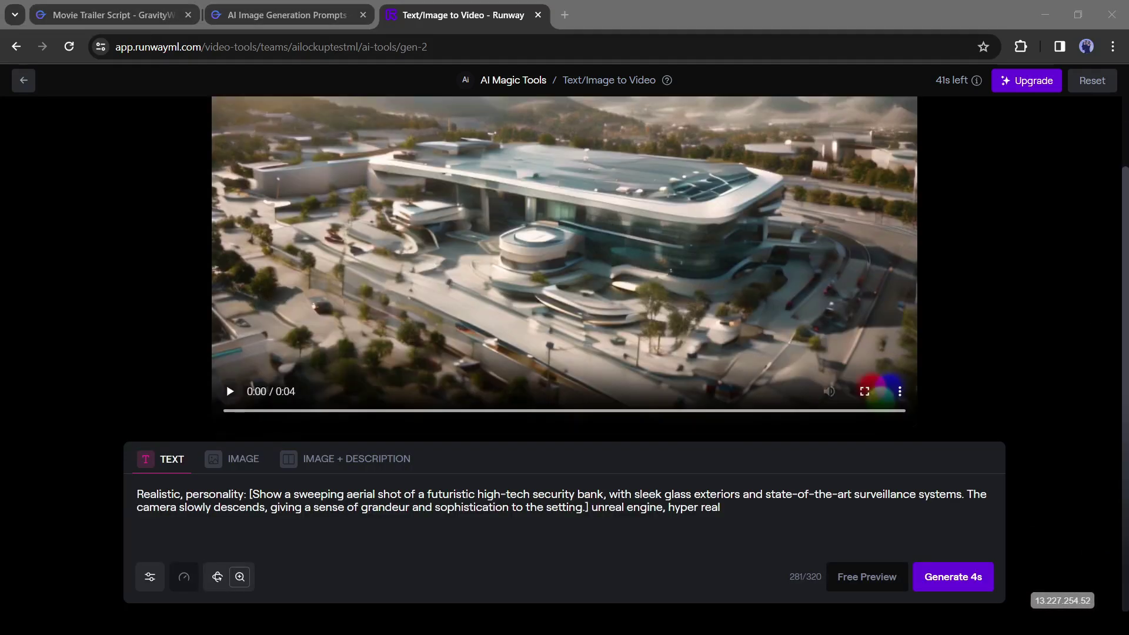
Step: Preview the bank clip, then paste the dynamic-shots prompt into Runway
left_click(230, 391)
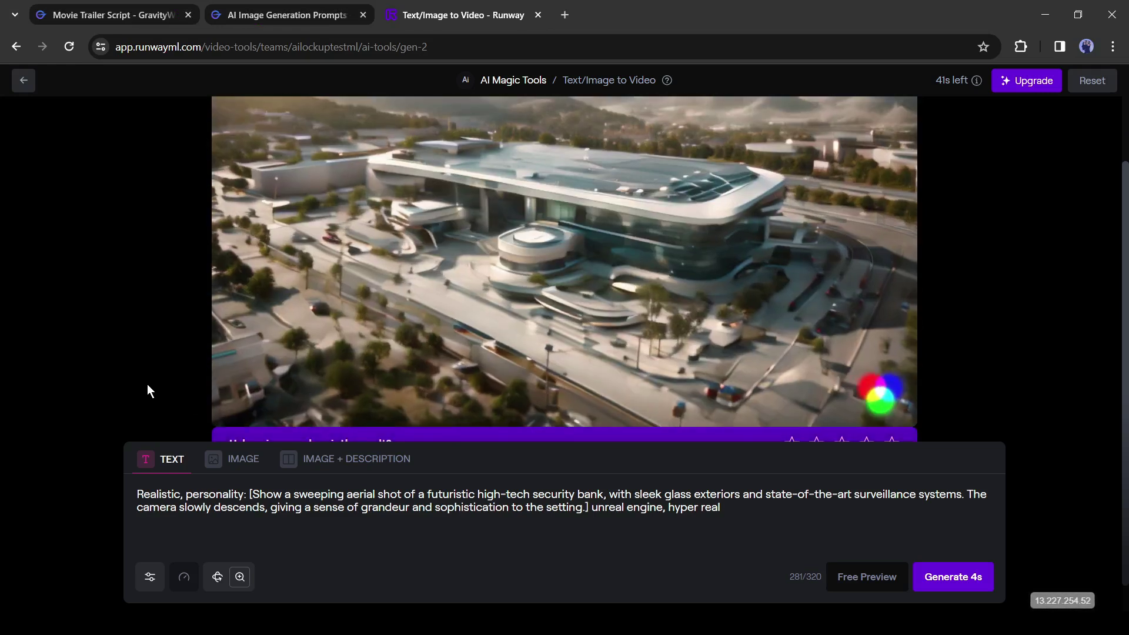
left_click(229, 395)
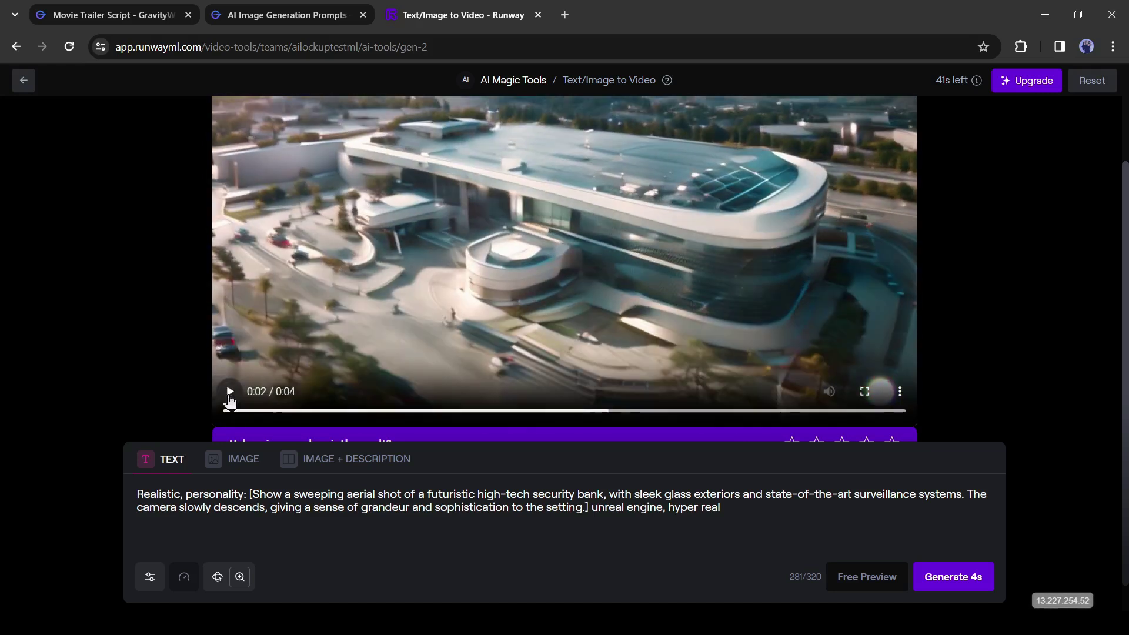
left_click(236, 15)
left_click_drag(700, 373, 830, 459)
key("ctrl+c")
left_click(463, 16)
key("ctrl+a")
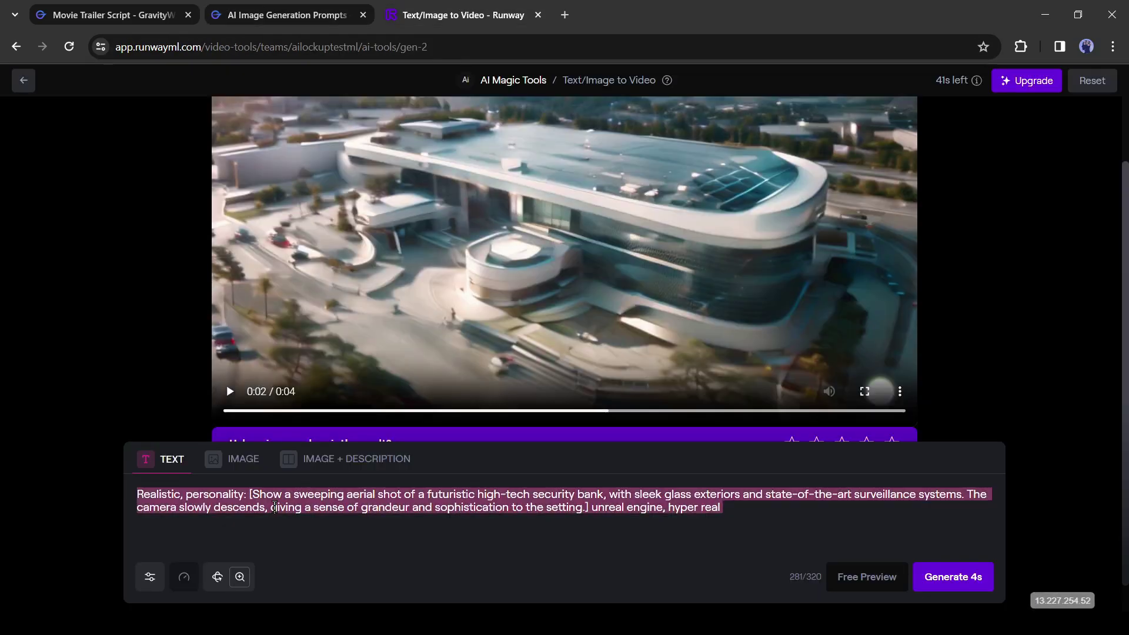
key("ctrl+v")
Step: Generate a 4-second clip from the dynamic-shots prompt
left_click(235, 15)
left_click(463, 14)
key("ctrl+a")
key("ctrl+v")
left_click(974, 586)
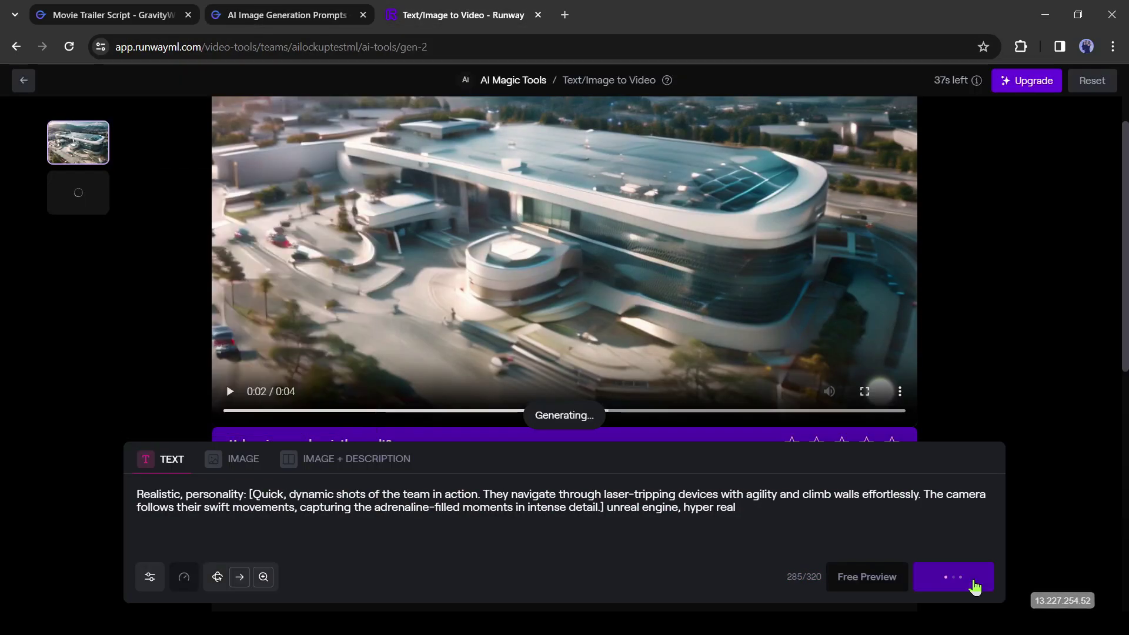
left_click(235, 15)
Step: Replace Runway's prompt with the disguises prompt
left_click_drag(702, 306, 1005, 377)
left_click(463, 15)
key("ctrl+a")
key("ctrl+v")
left_click(235, 14)
scroll(820, 353, "down", 1)
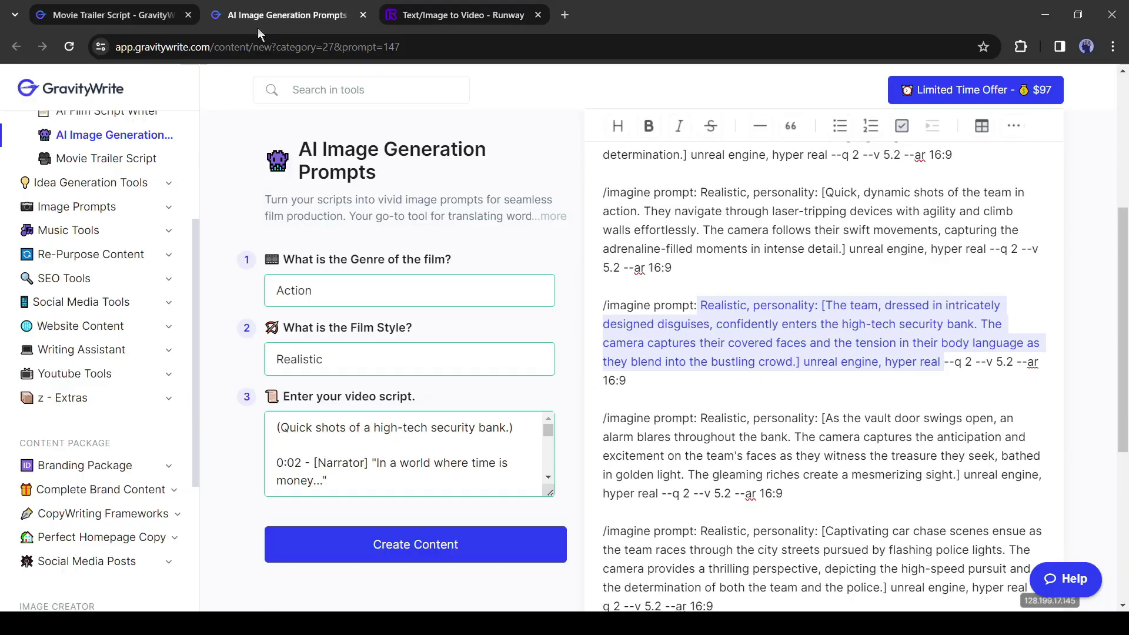
left_click_drag(701, 344, 659, 421)
Step: Load the face-off prompt into Runway and generate its clip
left_click(463, 15)
left_click(234, 16)
left_click_drag(701, 252, 613, 385)
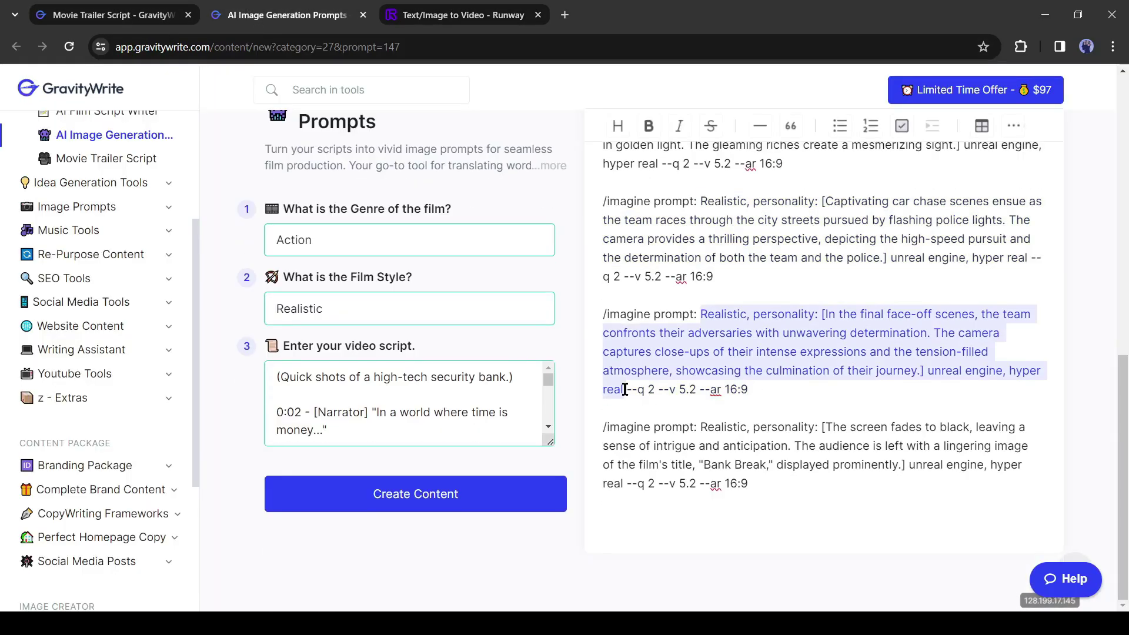
left_click(463, 15)
key("ctrl+a")
key("ctrl+v")
left_click(973, 585)
Step: Put the screen-fades-to-black prompt into Runway's prompt box
left_click(236, 15)
left_click_drag(702, 494, 608, 542)
left_click(463, 14)
key("ctrl+a")
key("ctrl+v")
scroll(237, 159, "up", 3)
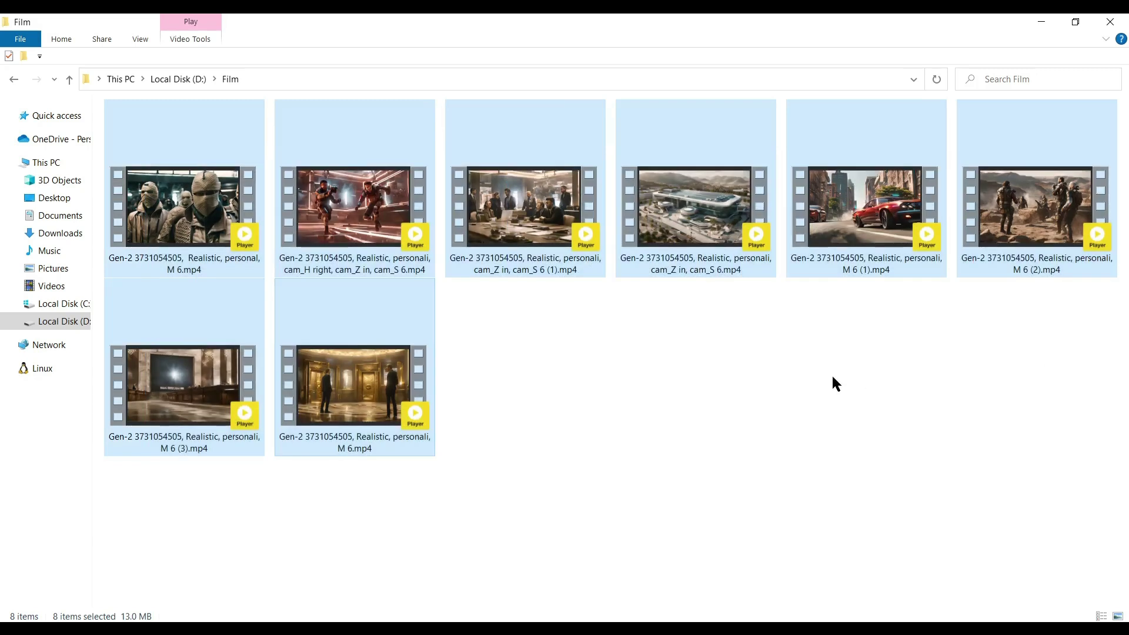
Step: Select the eight Gen-2 .mp4 clips in the D: Film folder
left_click(832, 374)
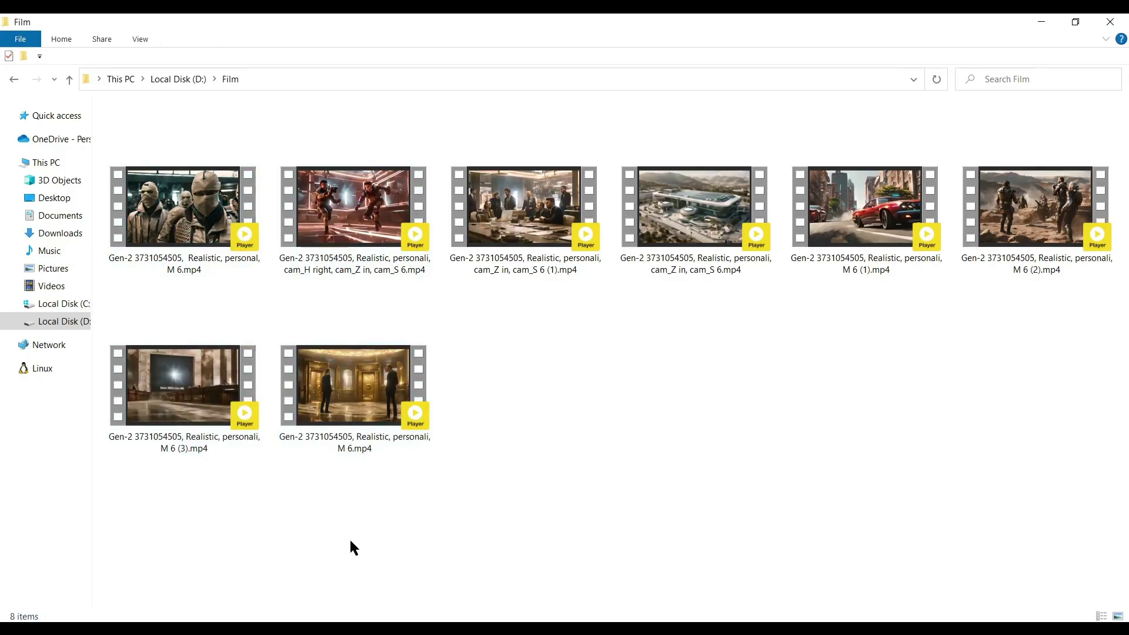
Step: Import the eight clips into CapCut, starting the timeline with the building clip
left_click_drag(479, 530, 369, 375)
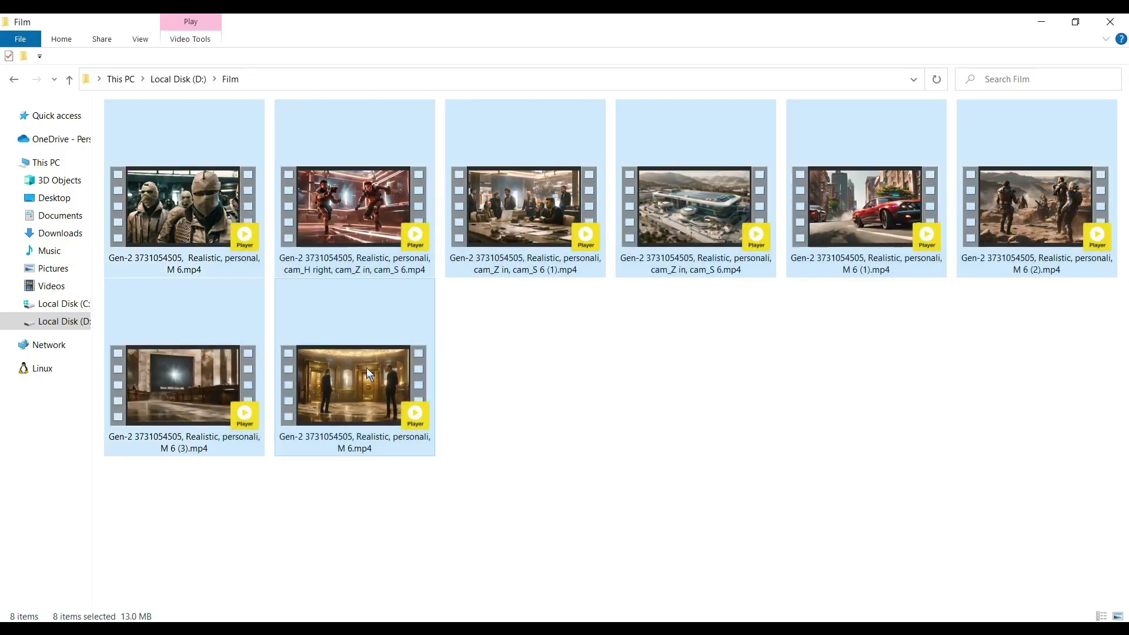
left_click_drag(195, 617, 231, 612)
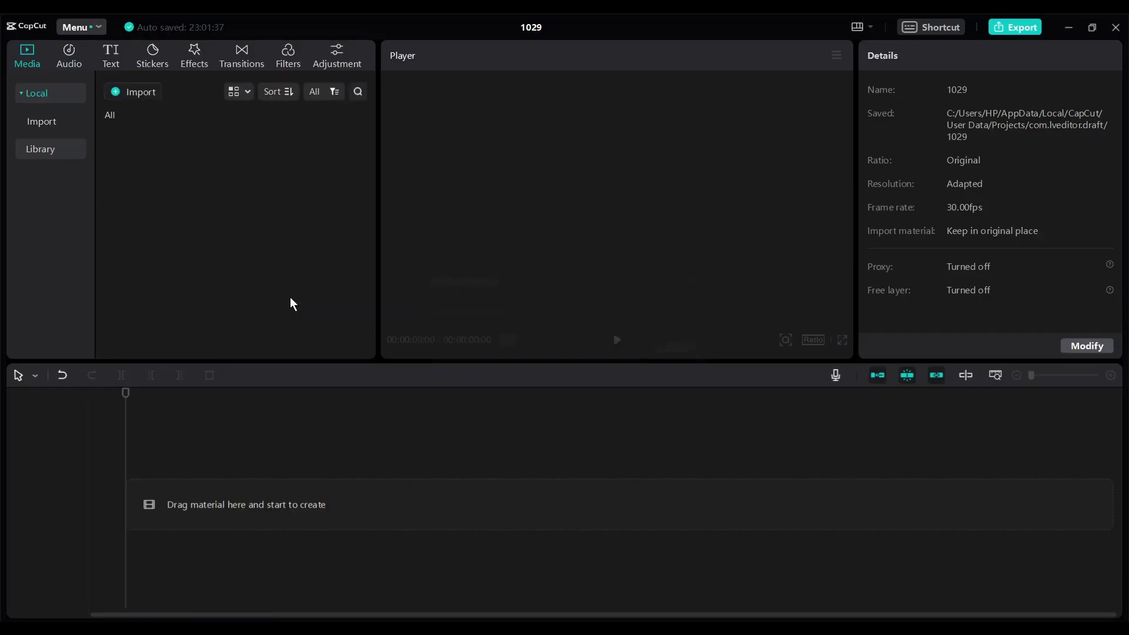
left_click_drag(149, 316, 164, 507)
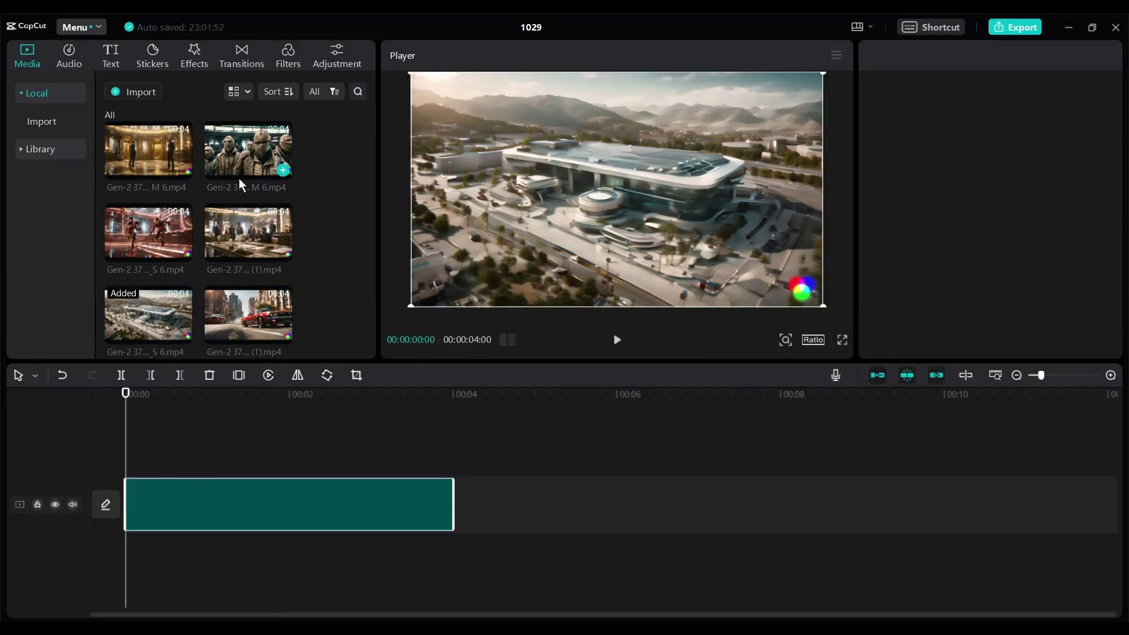
scroll(344, 279, "down", 2)
left_click_drag(251, 212, 489, 477)
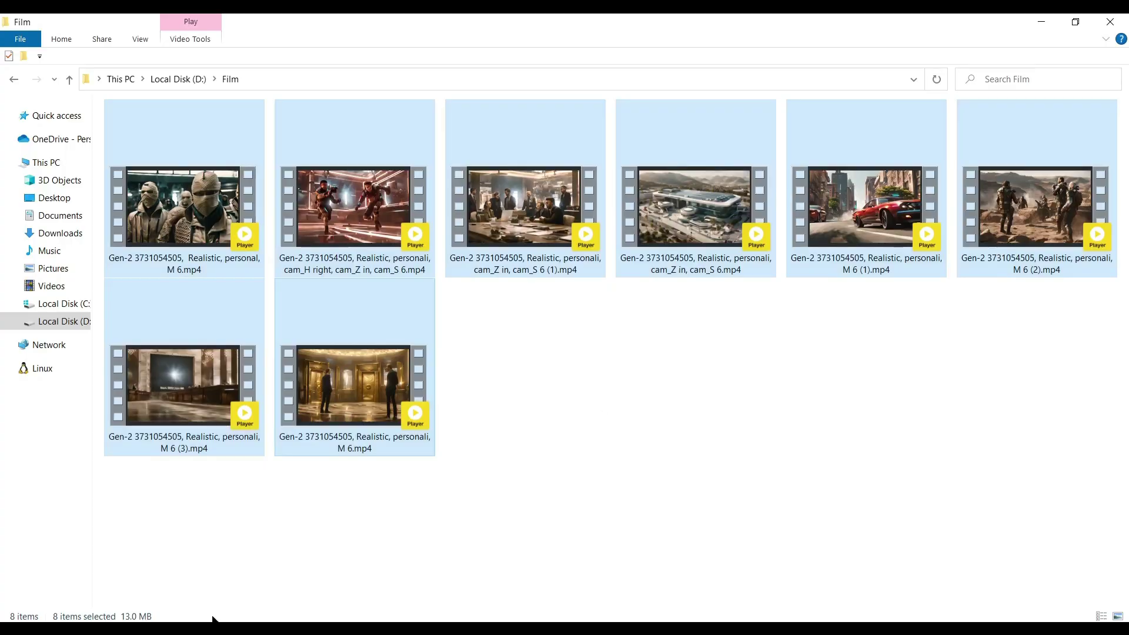
Step: Play the 32-second clip sequence and return the playhead to the start
key("space")
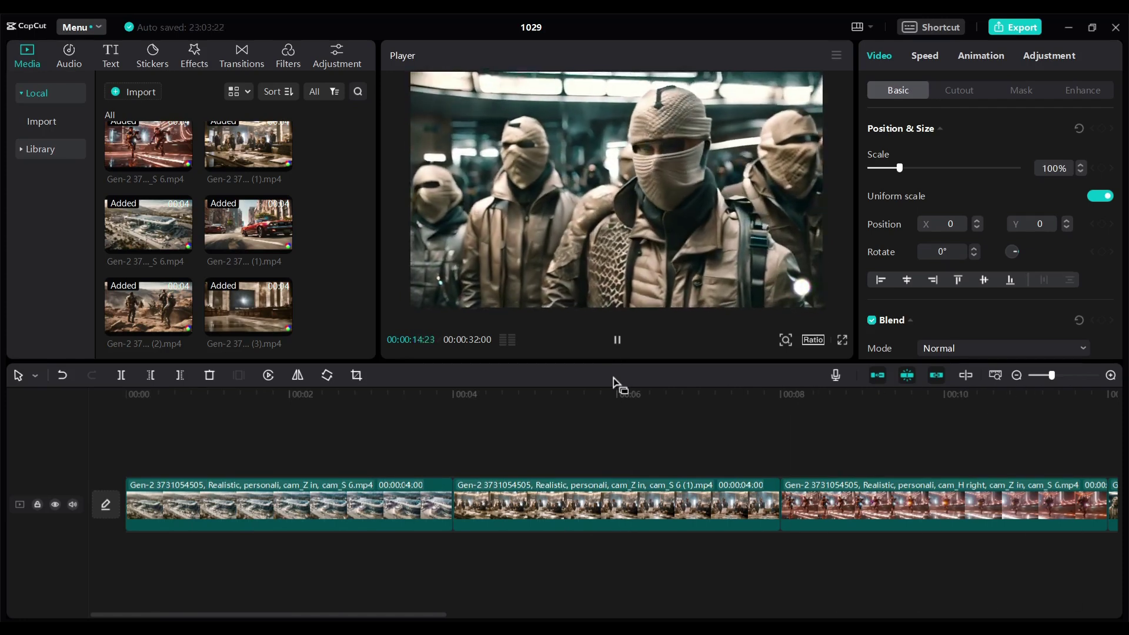
mouse_move(373, 618)
left_mouse_down()
mouse_move(624, 617)
mouse_move(373, 619)
left_mouse_up()
left_click(389, 395)
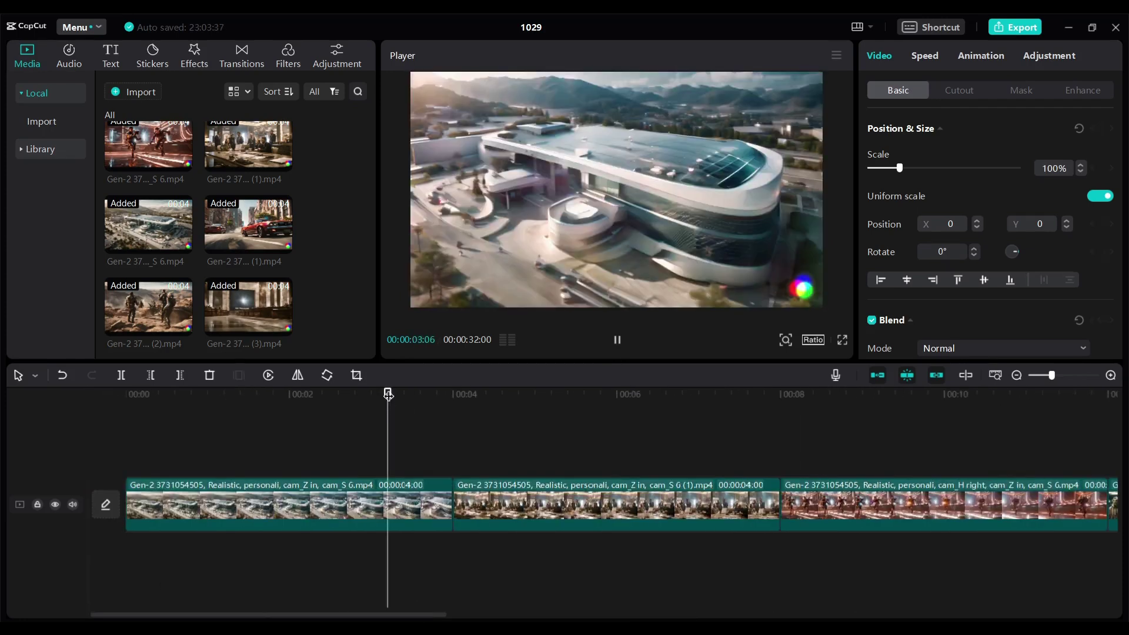
left_click_drag(389, 397, 63, 393)
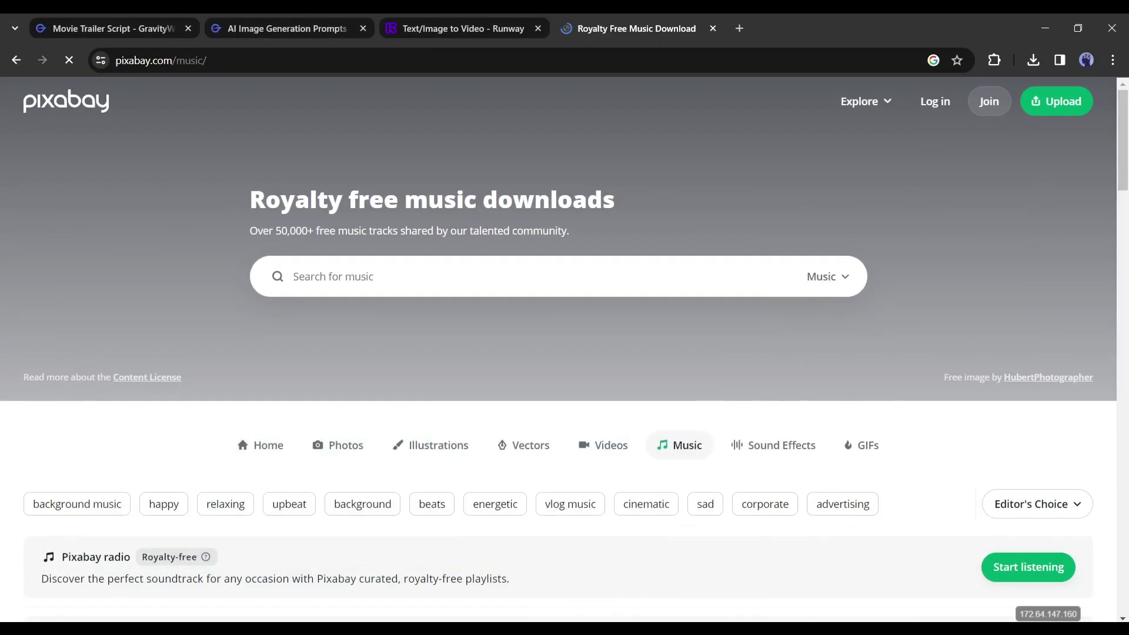
scroll(408, 446, "down", 4)
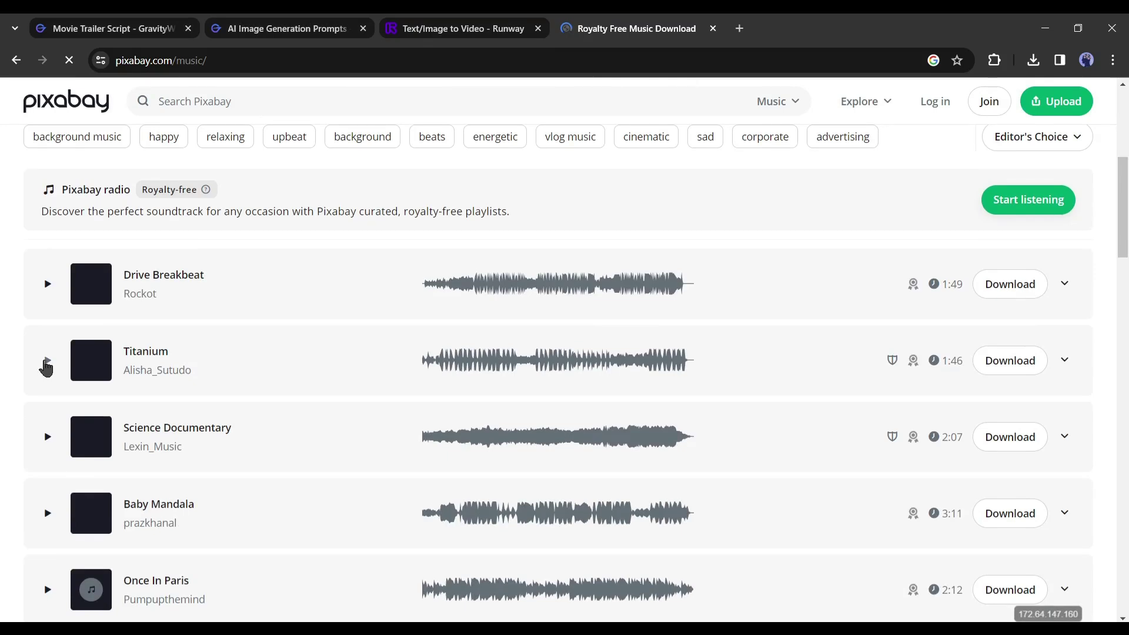
Step: Preview the Titanium track from Pixabay's royalty-free music list
left_click(47, 362)
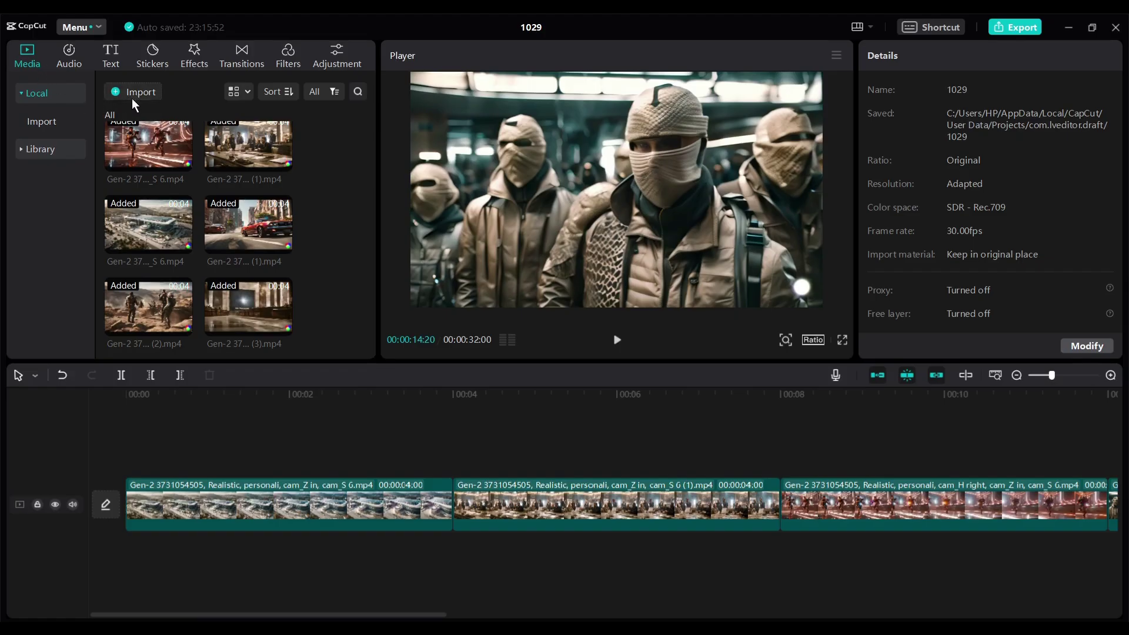
Step: Import the orchestral MP3, place it under the clips, and play the trailer from the start
left_click(133, 92)
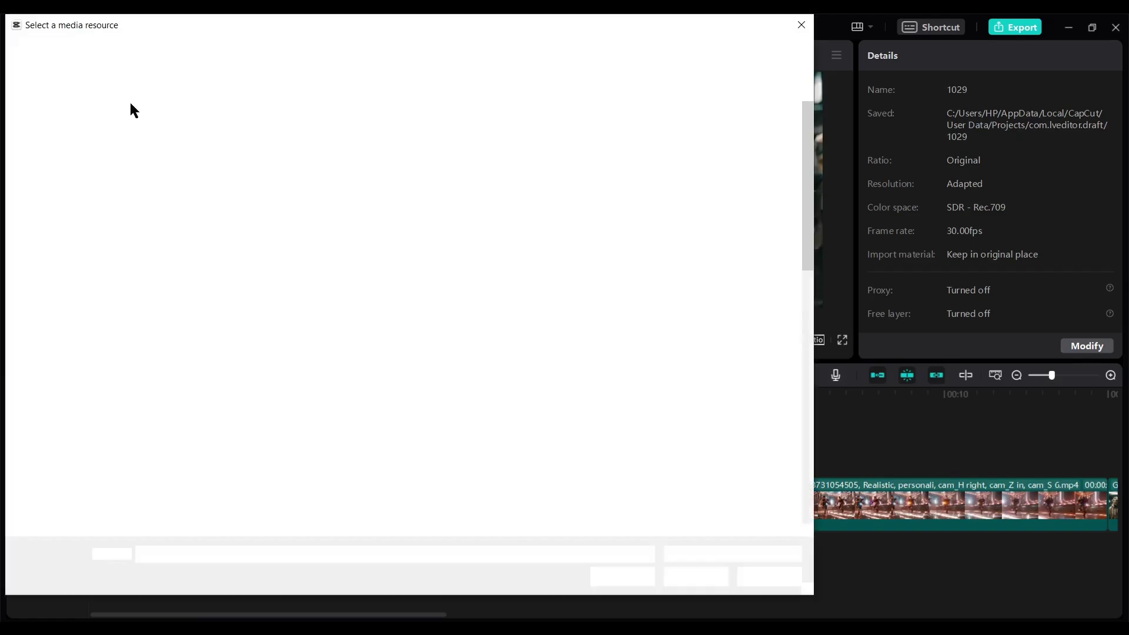
double_click(179, 147)
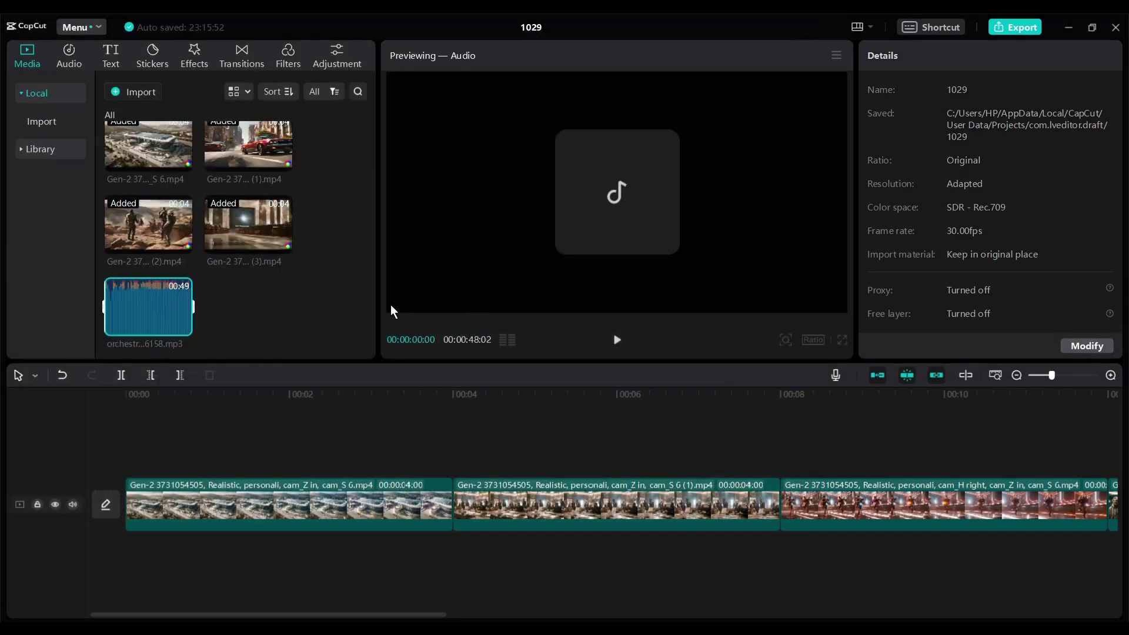
left_click_drag(148, 309, 190, 536)
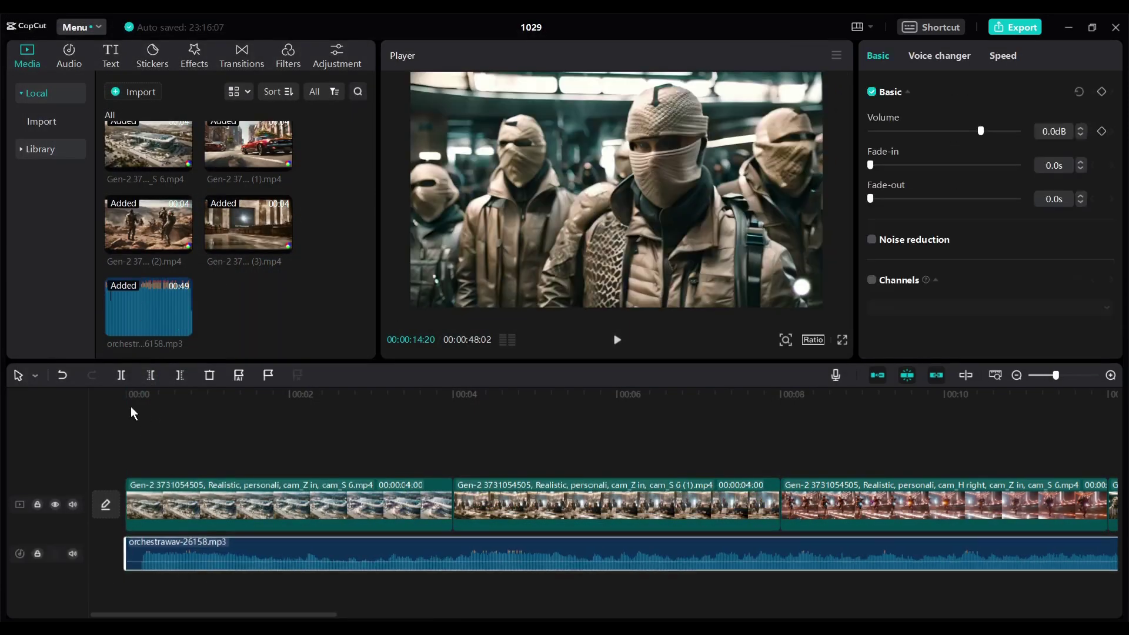
left_click(130, 407)
key("space")
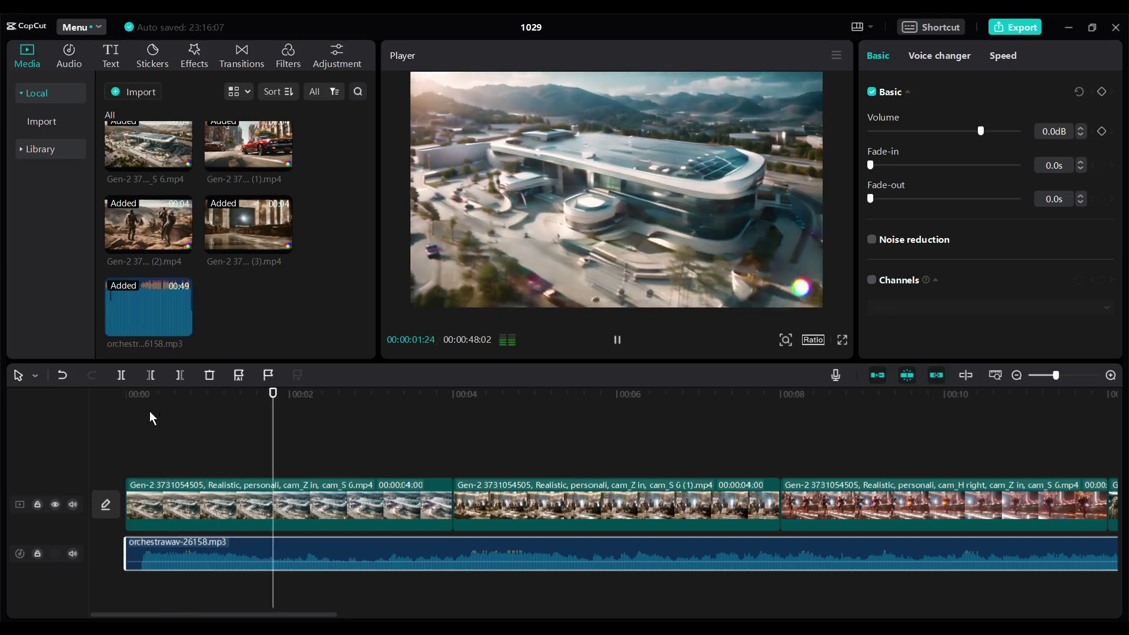
scroll(615, 429, "right", 10)
Step: Cut the music at the video's 32-second end, delete the remainder, and export the trailer
left_click_drag(615, 429, 752, 453)
left_click(759, 556)
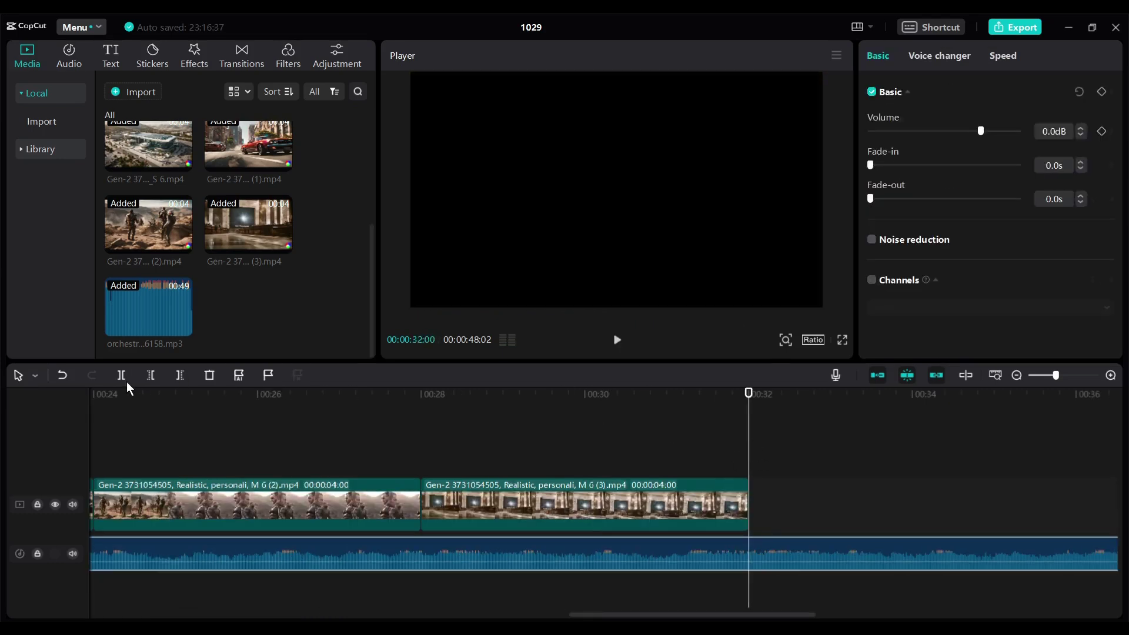
key("Delete")
left_click(754, 551)
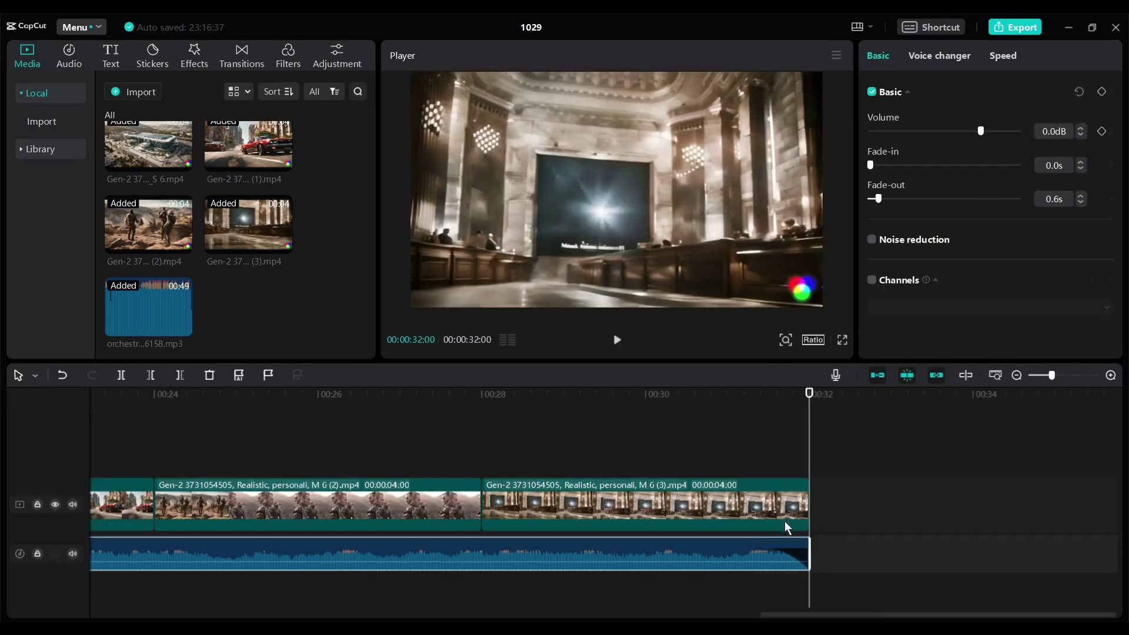
scroll(112, 584, "left", 15)
left_click(1013, 27)
left_click(677, 526)
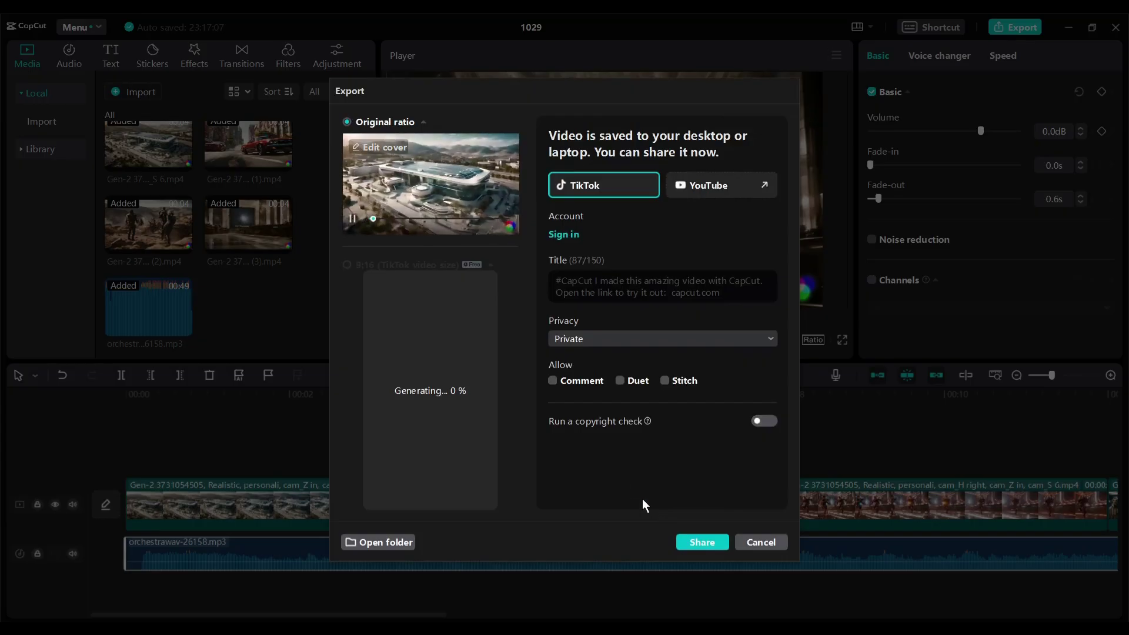
Step: Dismiss the sharing options once the trailer export finishes
left_click(762, 543)
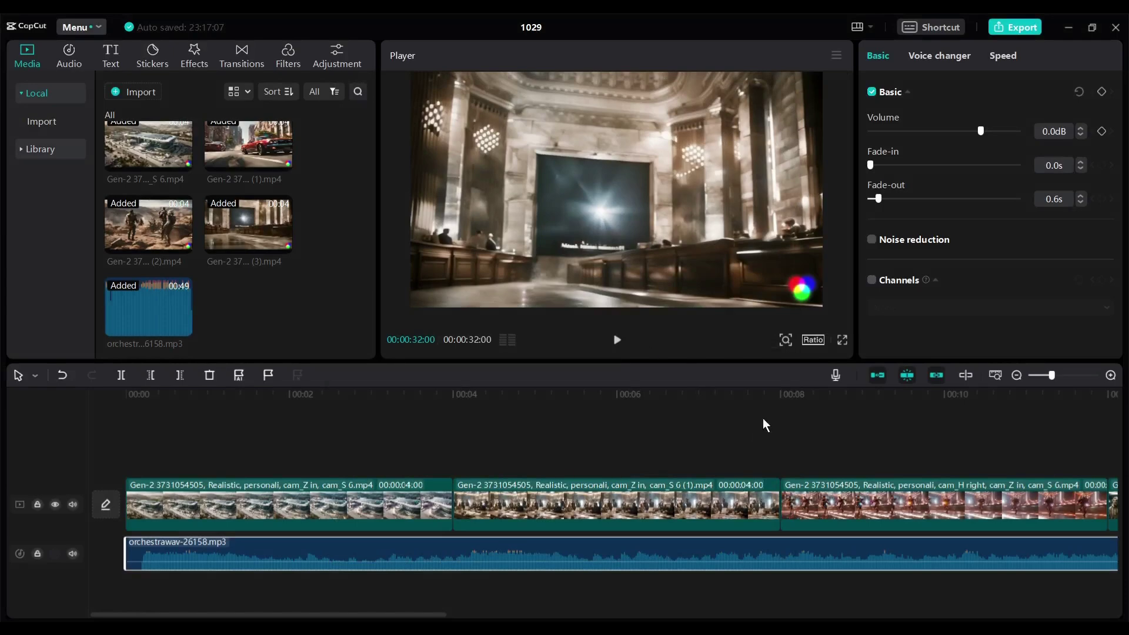